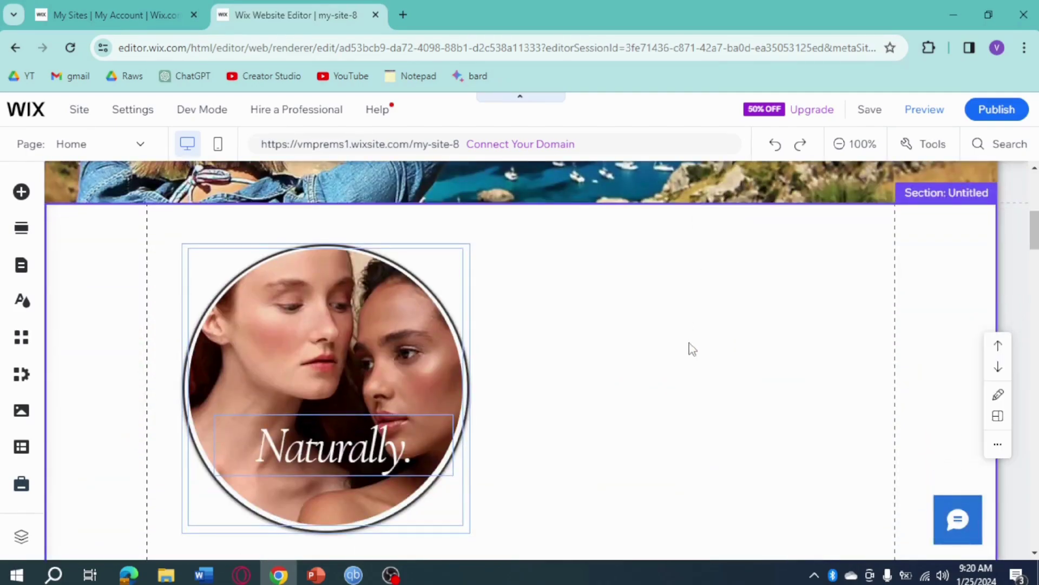
- Look up the Dropdown element in the editor search and add the CMS it requires to the site
scroll(690, 348, down, 2)
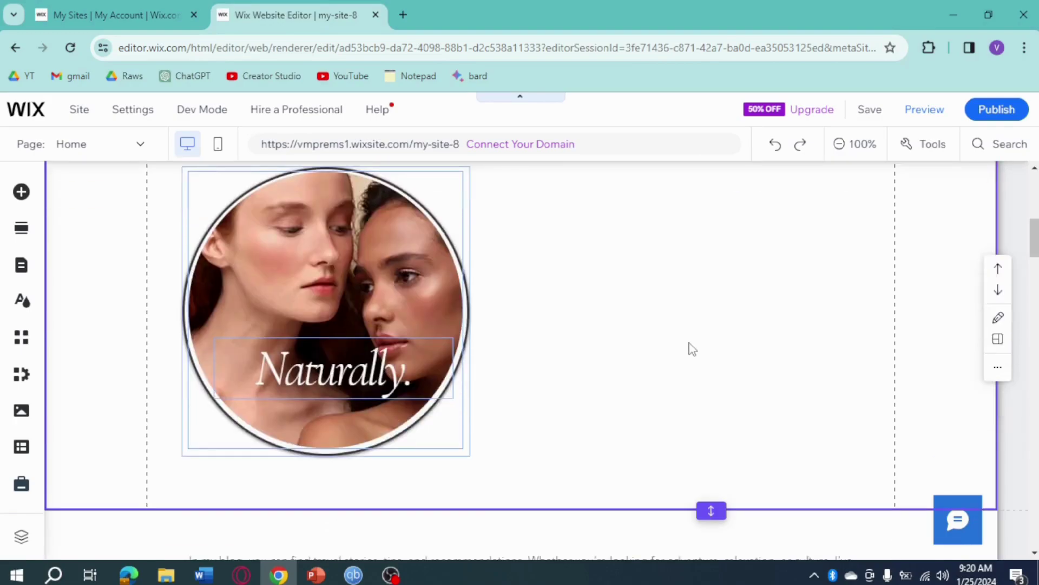
scroll(691, 348, up, 2)
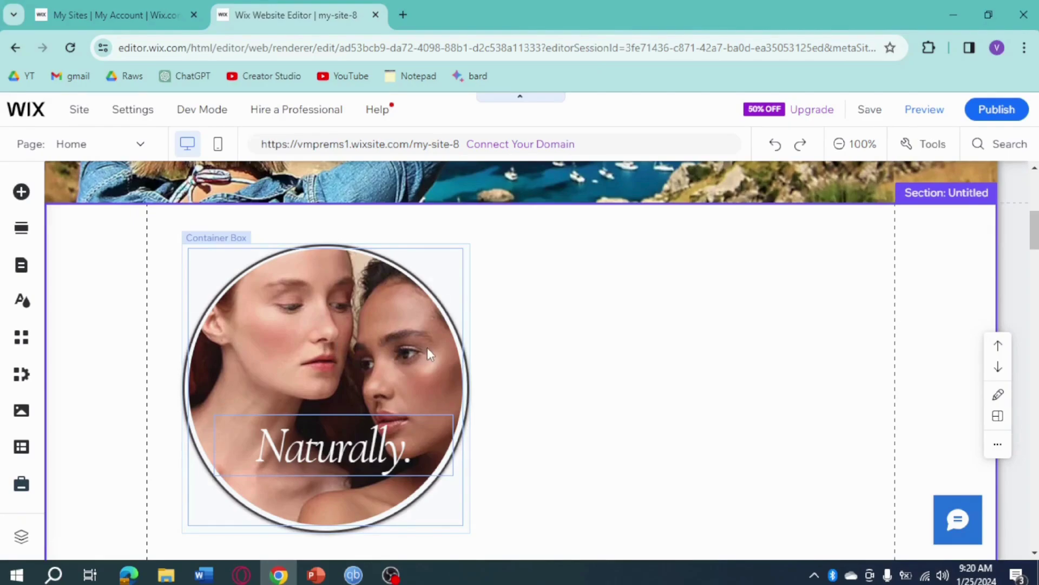
click(1008, 151)
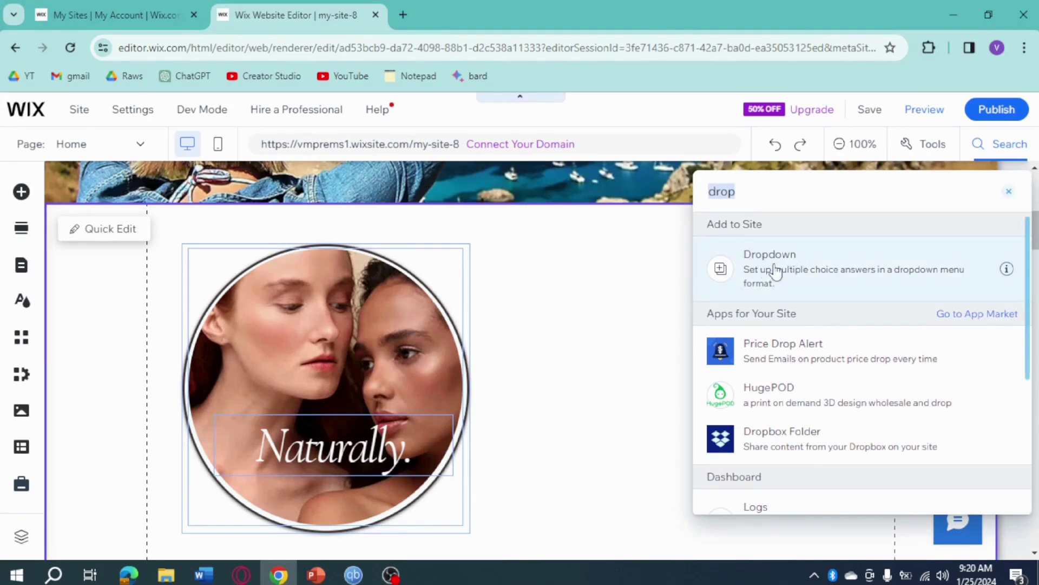
click(791, 274)
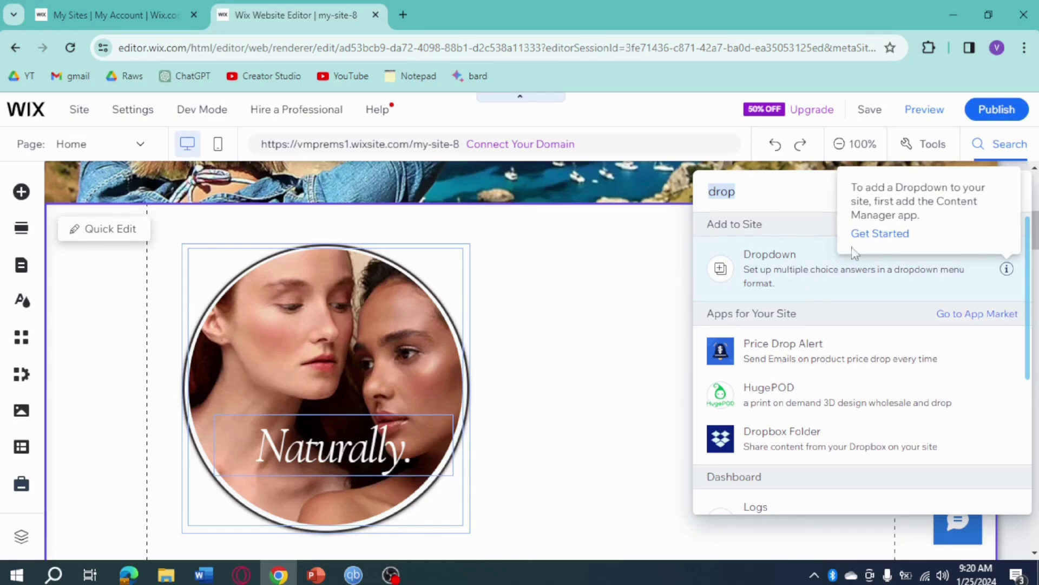
click(875, 236)
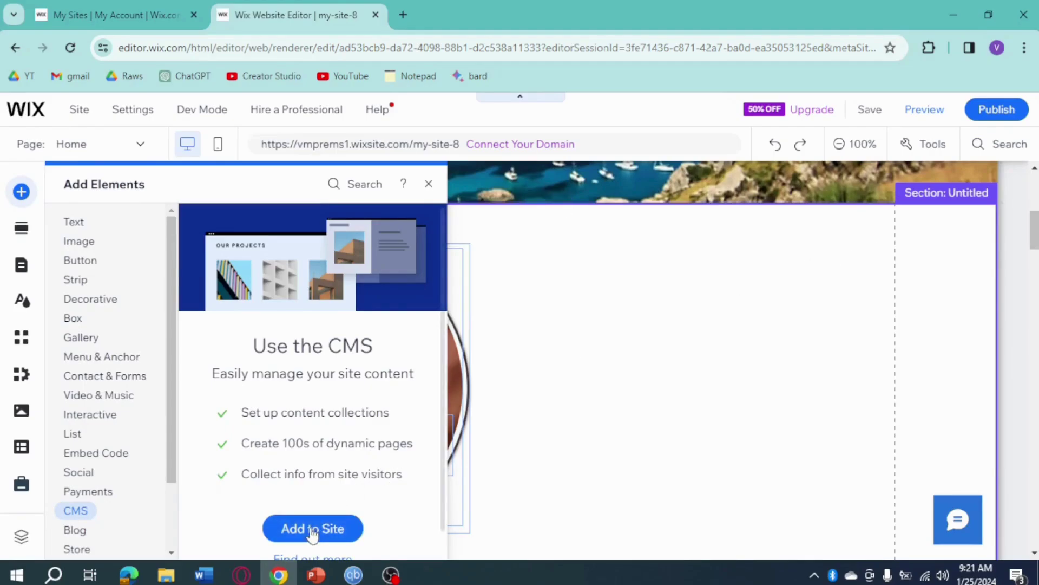
click(385, 492)
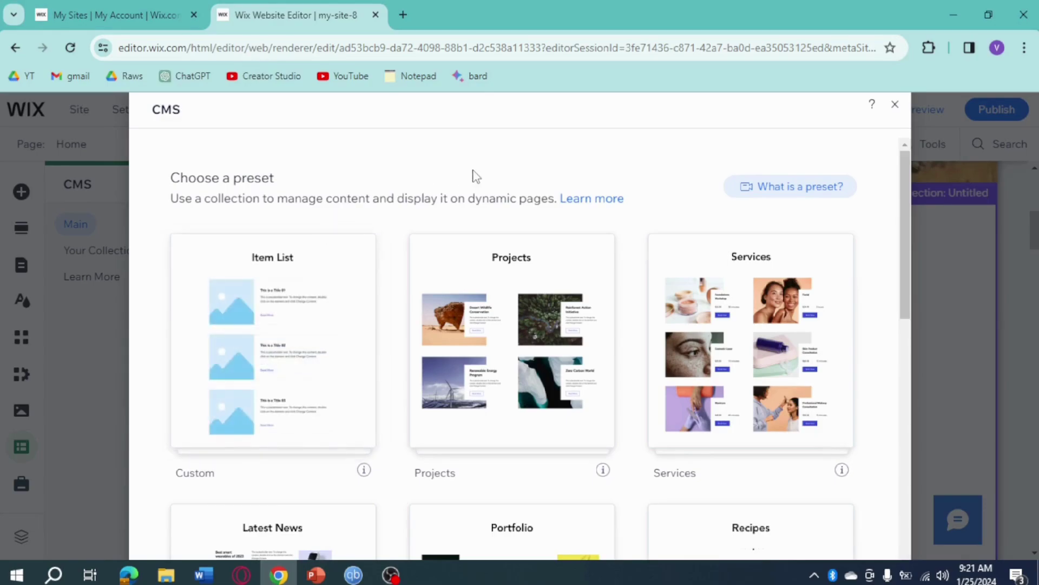
- Look through the CMS presets and add the Projects preset to the site
scroll(761, 388, down, 6)
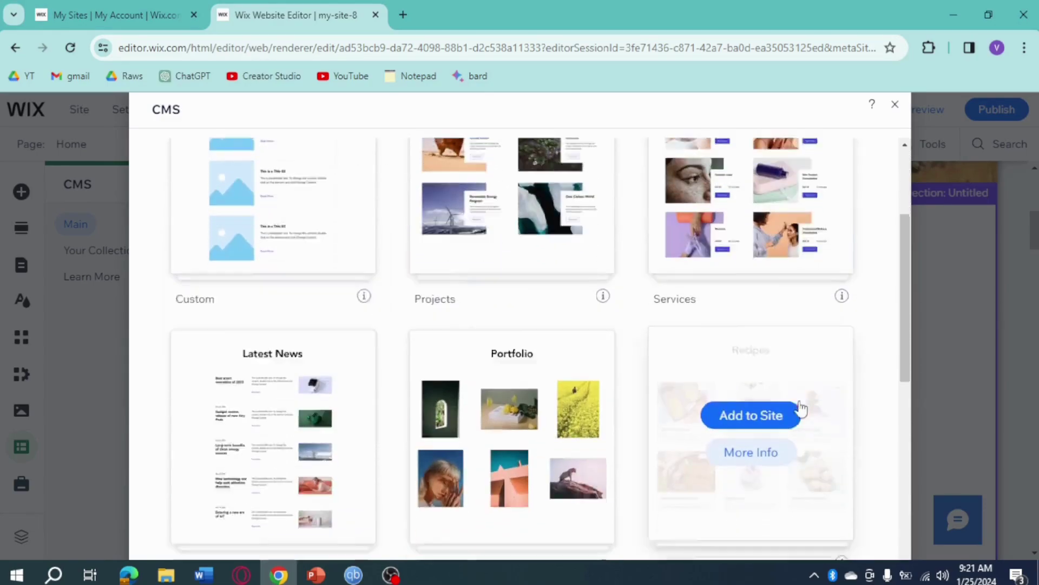
scroll(809, 419, down, 5)
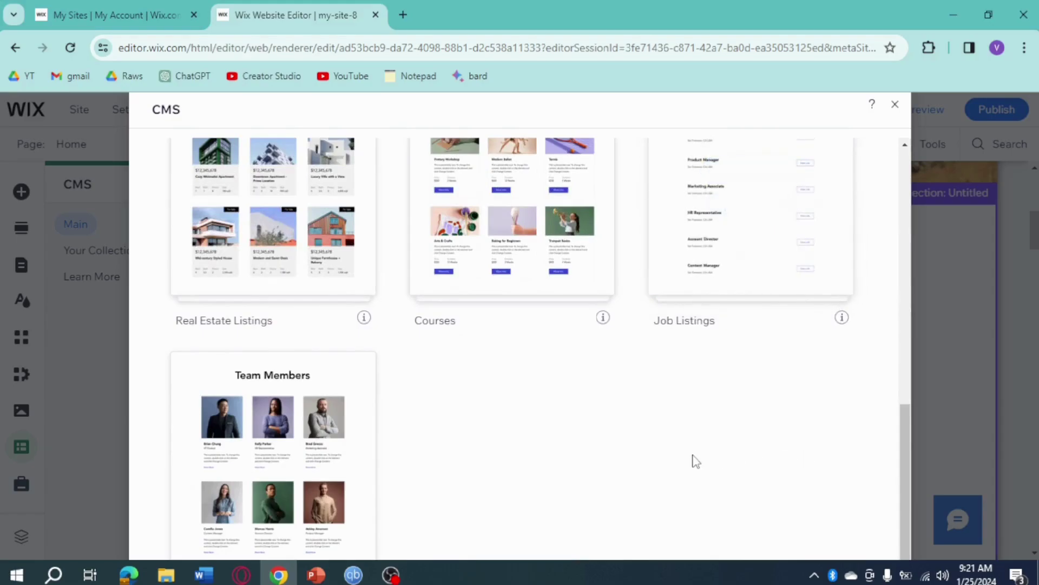
scroll(695, 461, up, 11)
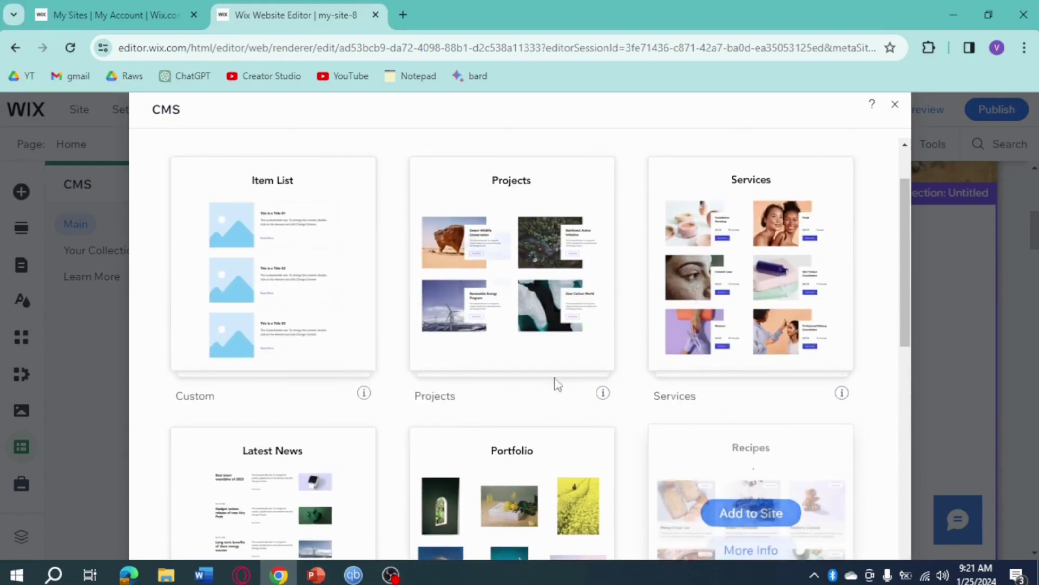
mouse_move(482, 274)
click(521, 252)
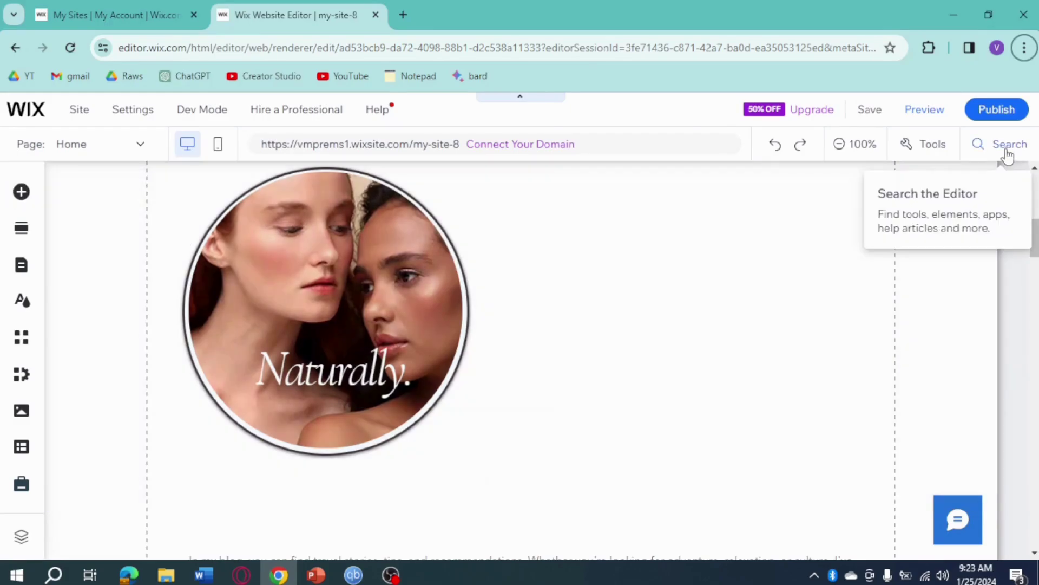
- Find the Dropdown input elements and place the "Koala Bear" style dropdown beside the circular image on the page
click(1003, 146)
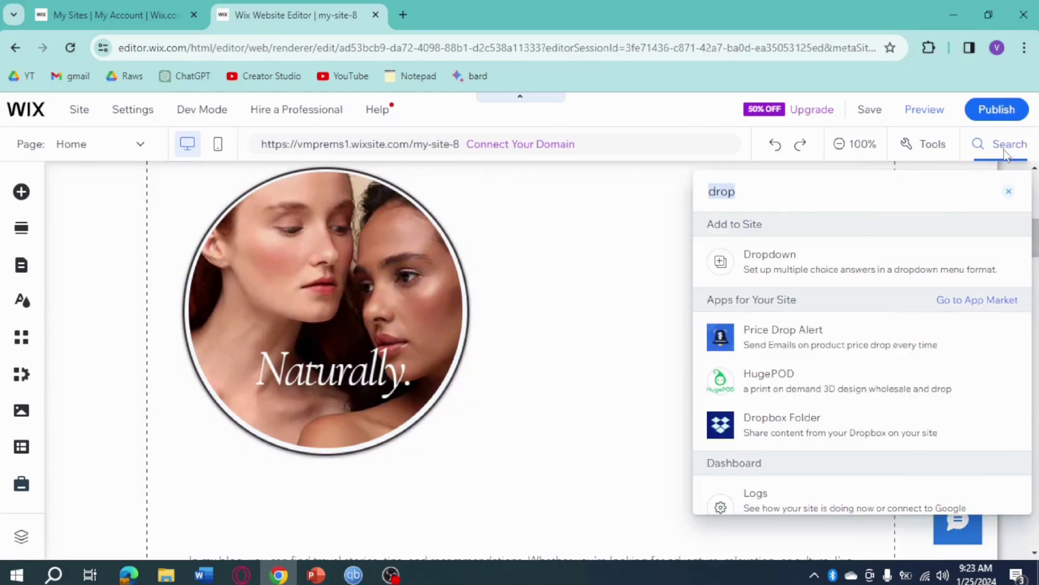
click(828, 265)
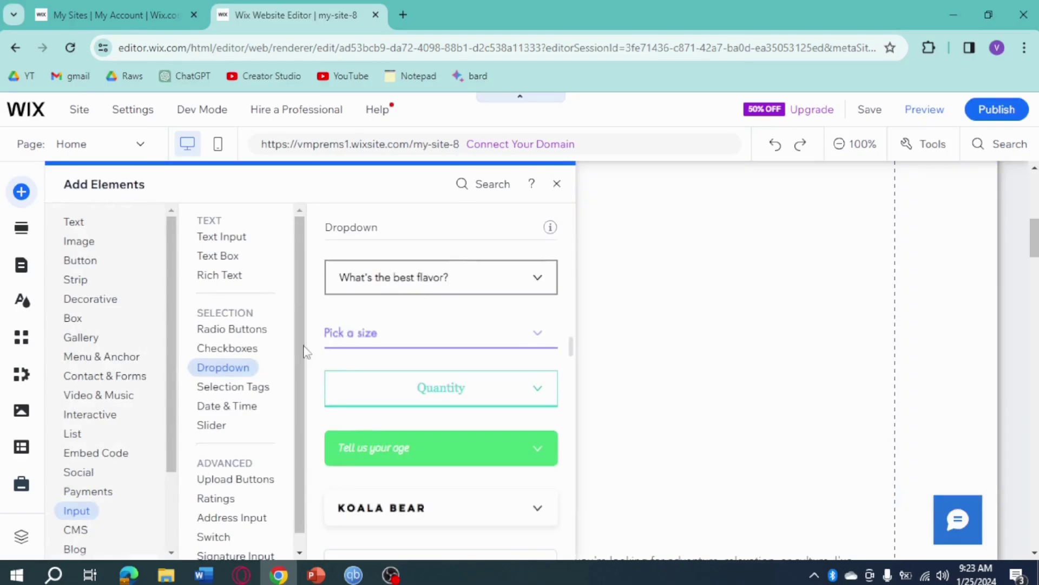
click(80, 241)
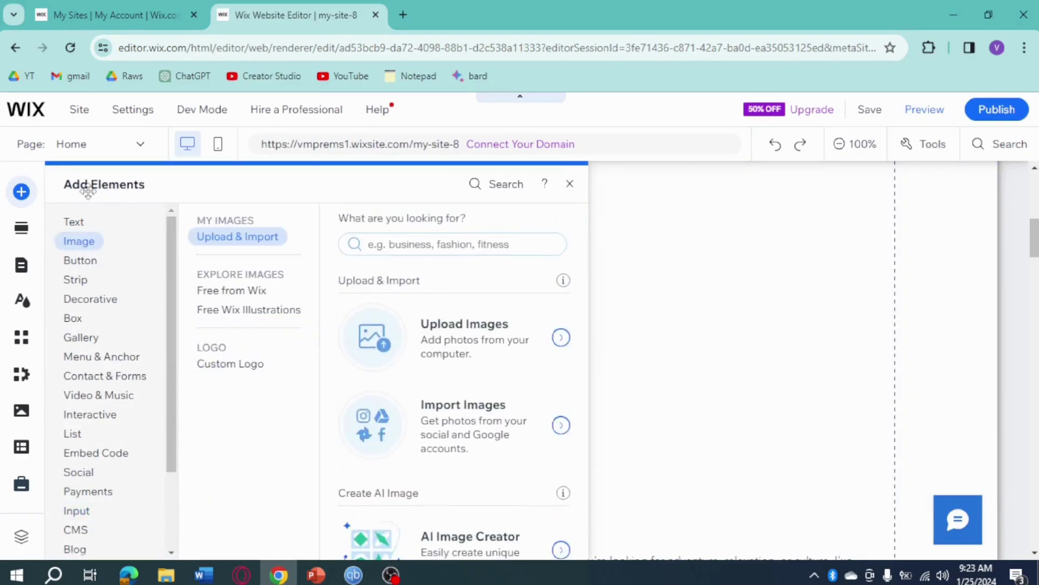
click(88, 493)
click(83, 513)
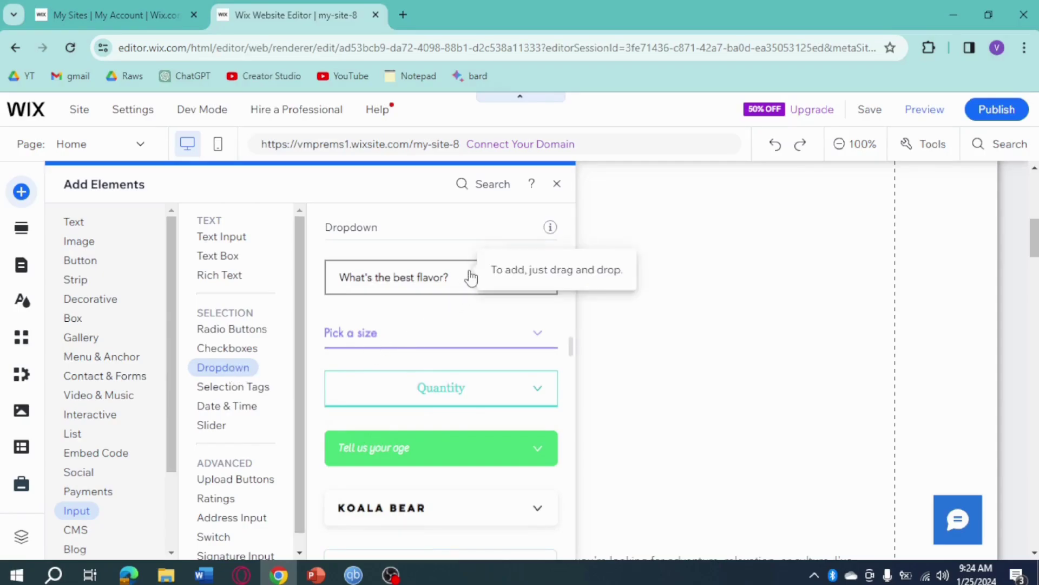
scroll(486, 334, down, 3)
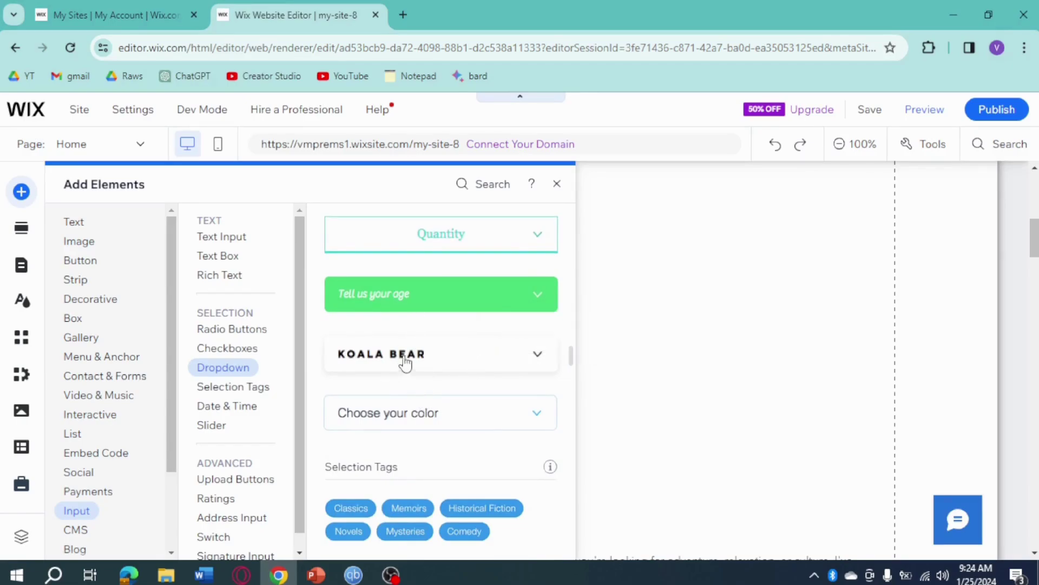
drag(402, 364, 639, 276)
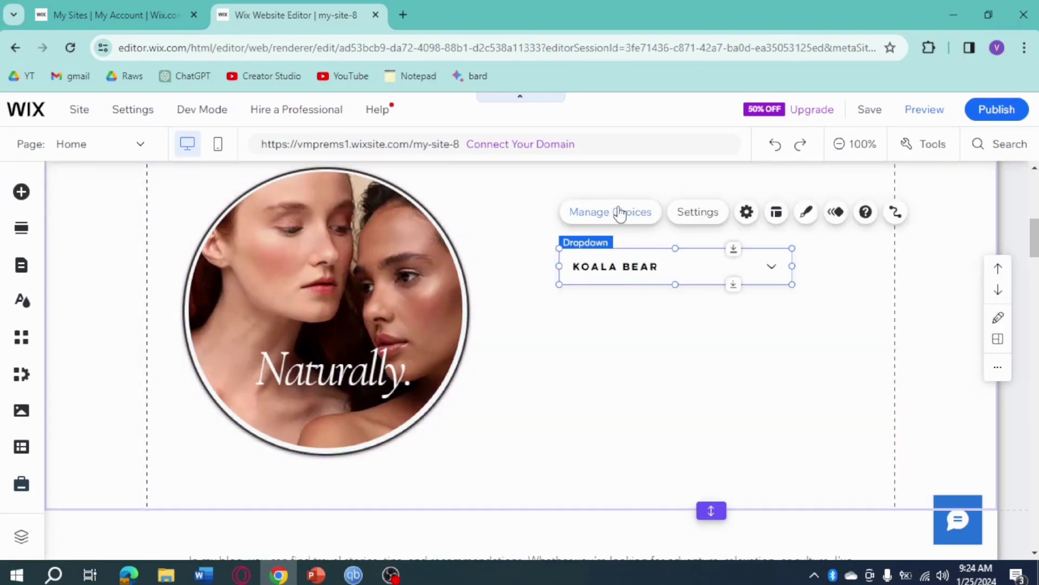
- Delete the dropdown's default choices Koala bear, Baby seal, Dolphin and Leopard
click(620, 213)
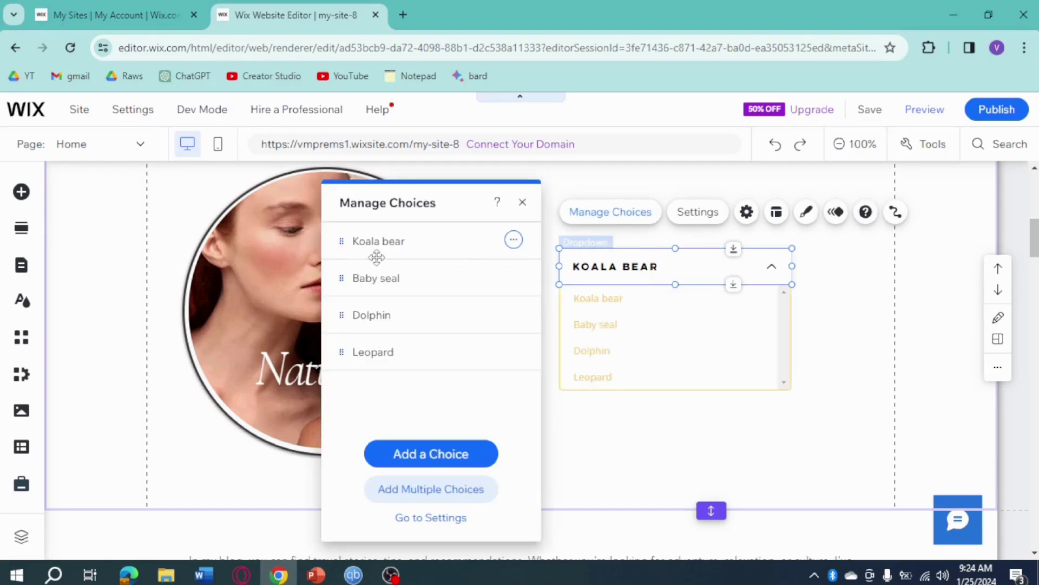
click(514, 241)
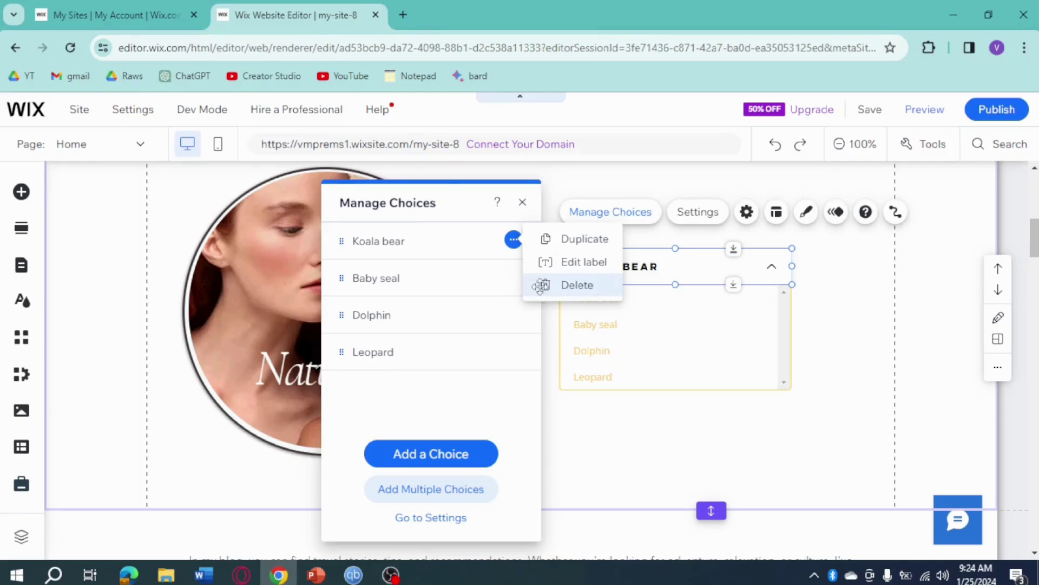
click(541, 292)
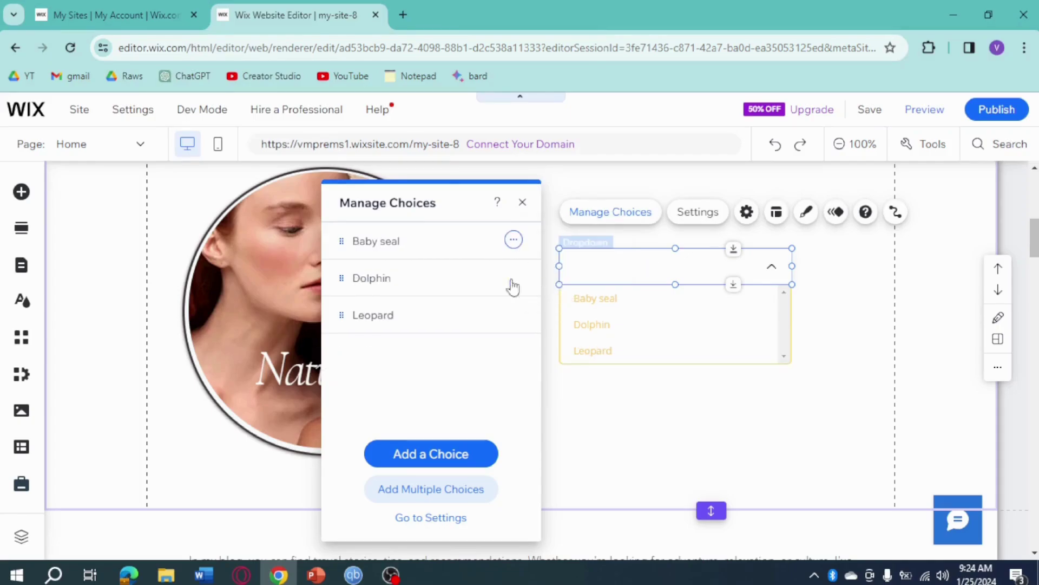
click(513, 240)
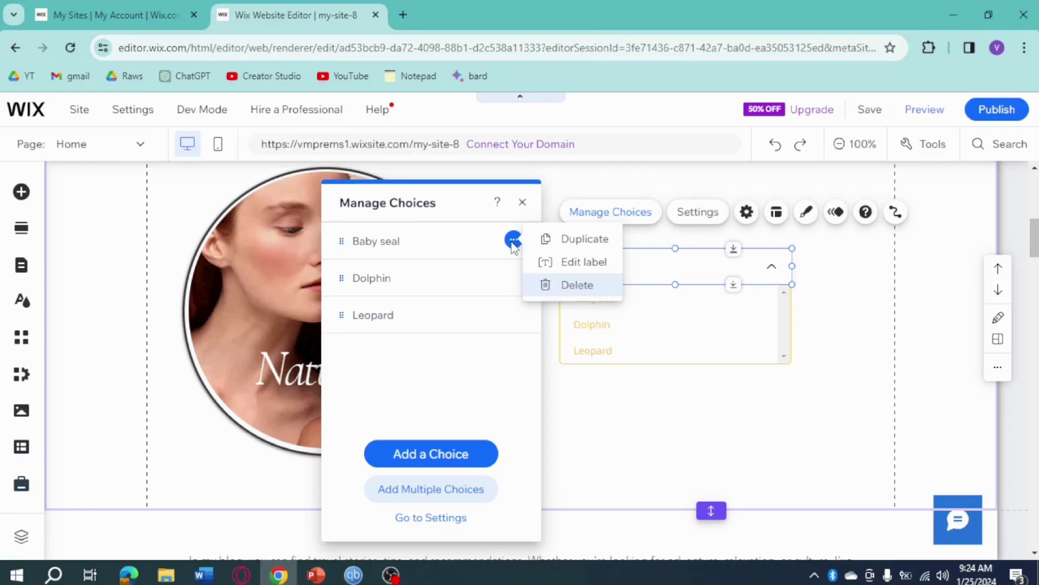
click(574, 291)
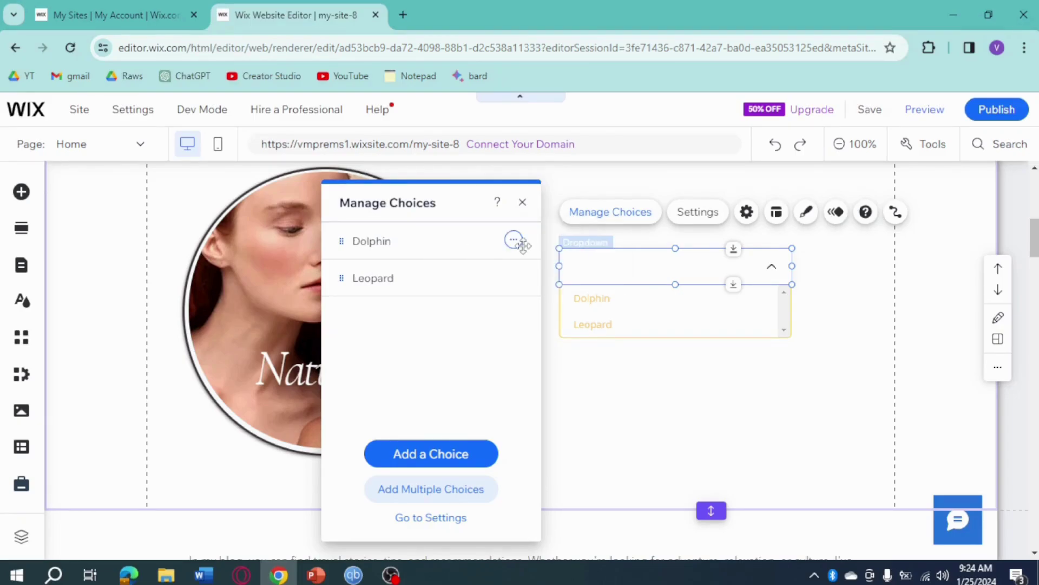
click(513, 240)
click(547, 290)
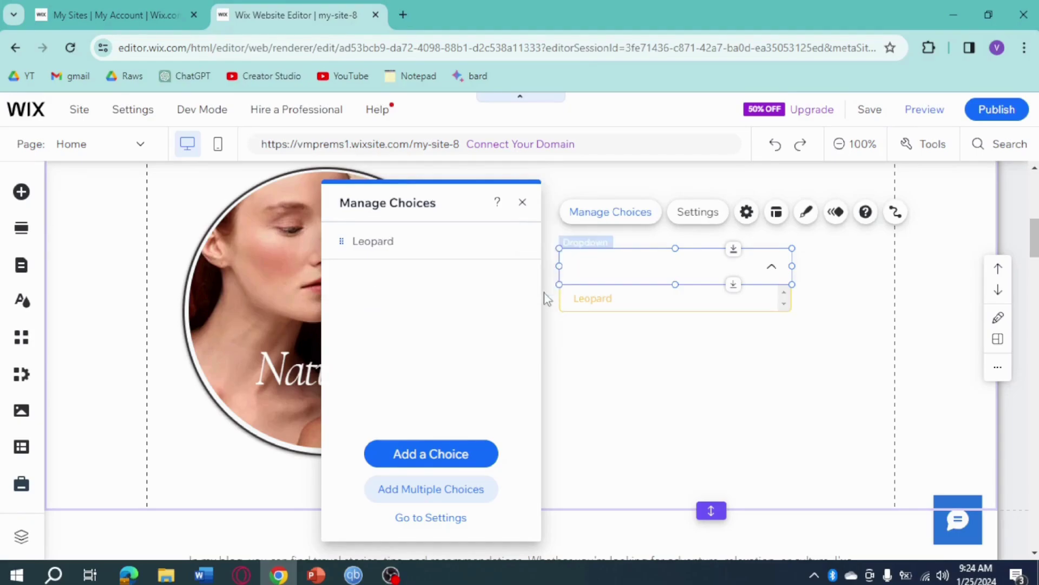
click(516, 241)
click(571, 283)
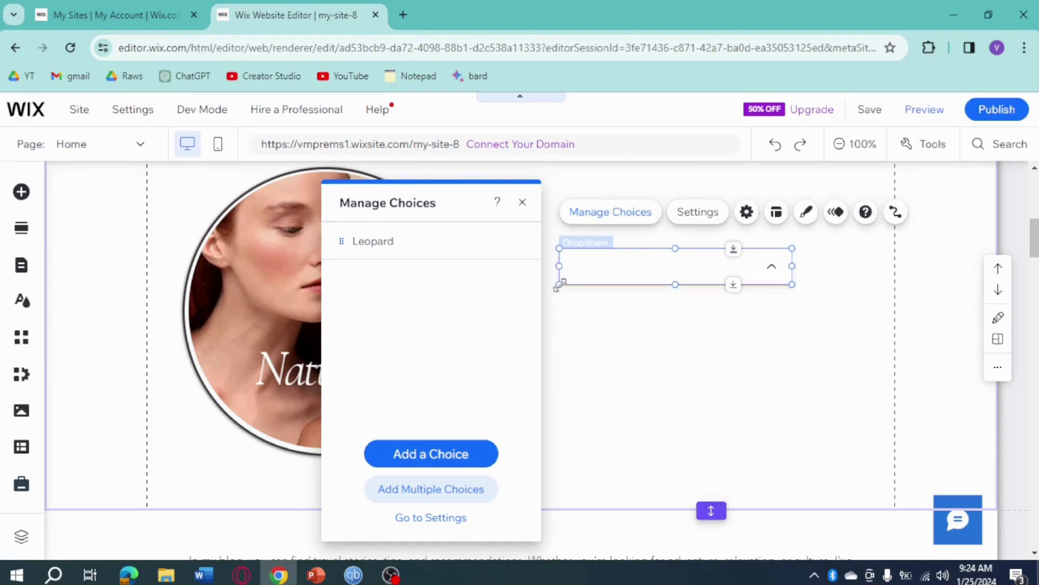
- Add the choices Bali, Korea, Japan and America to the dropdown in one batch and save them
click(434, 489)
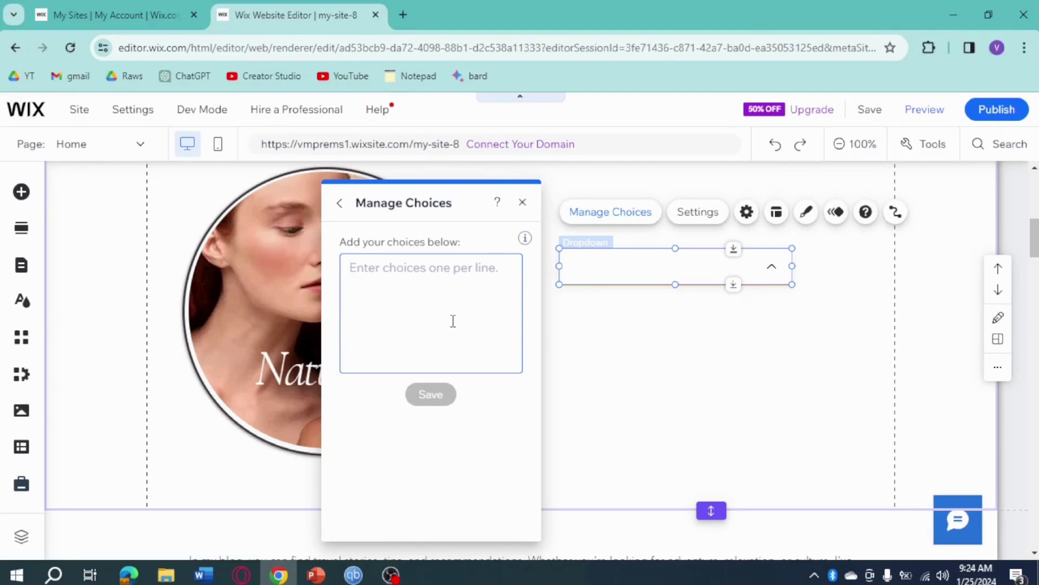
text(Bali)
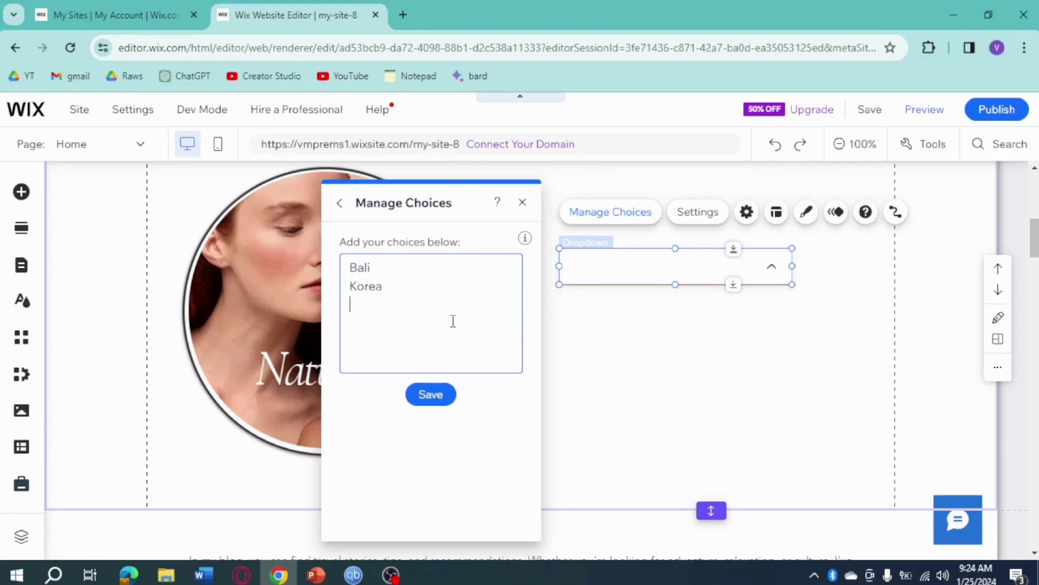
text(apan Ameri)
text(ca)
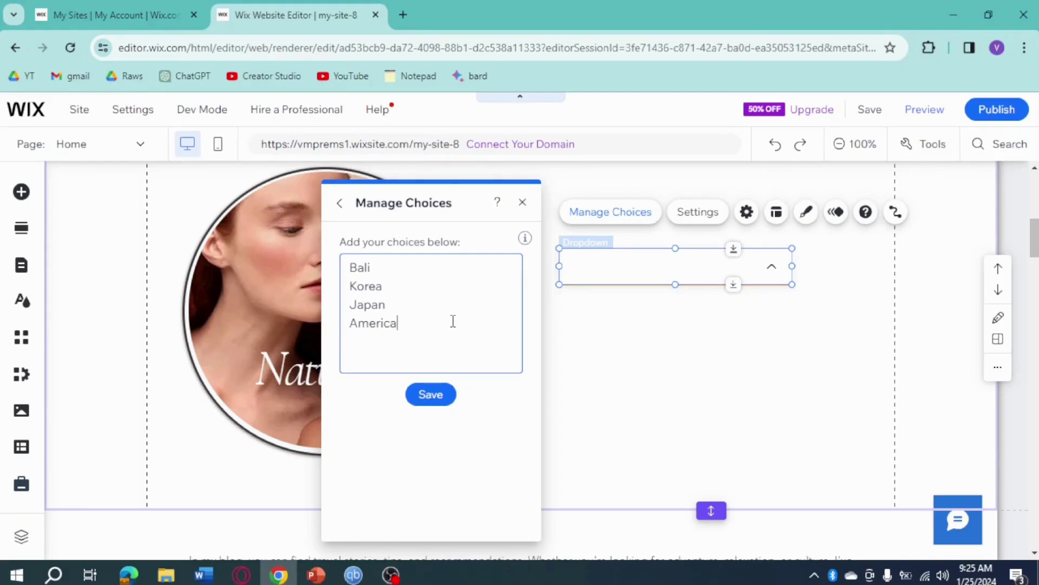
click(431, 394)
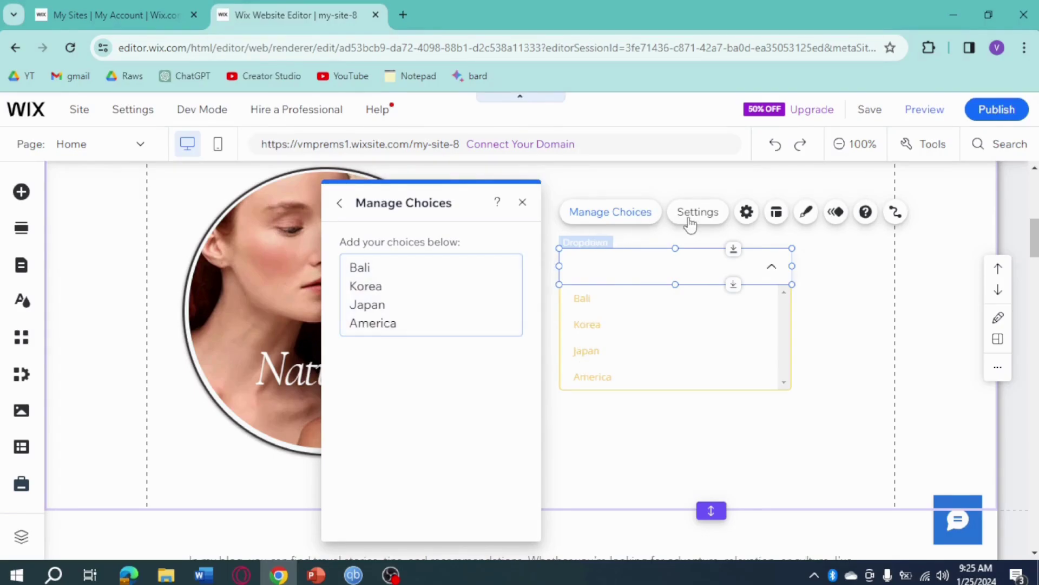
- Set the dropdown's initial text to placeholder text reading "Choose here"
click(702, 296)
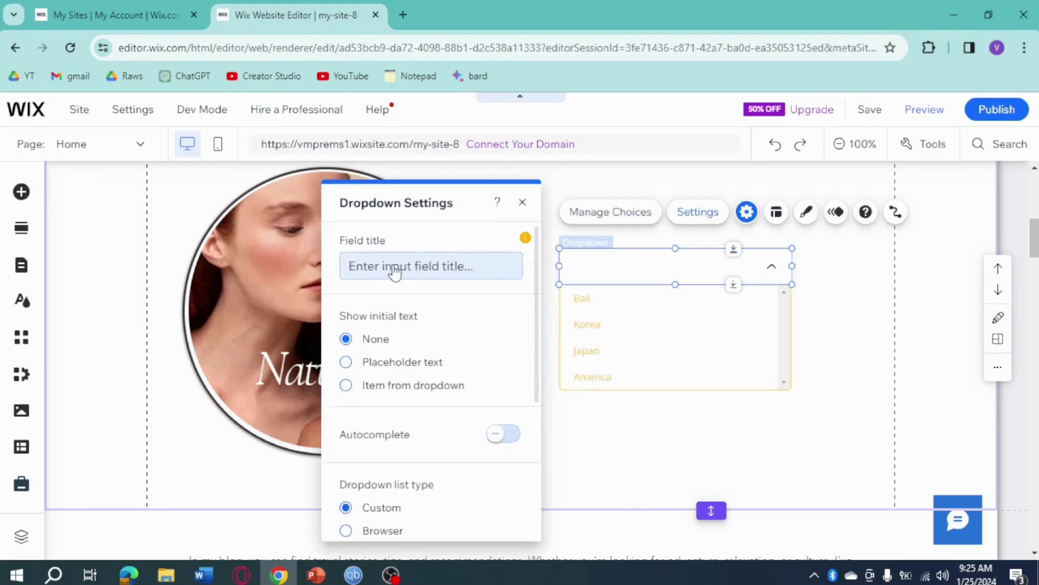
click(391, 372)
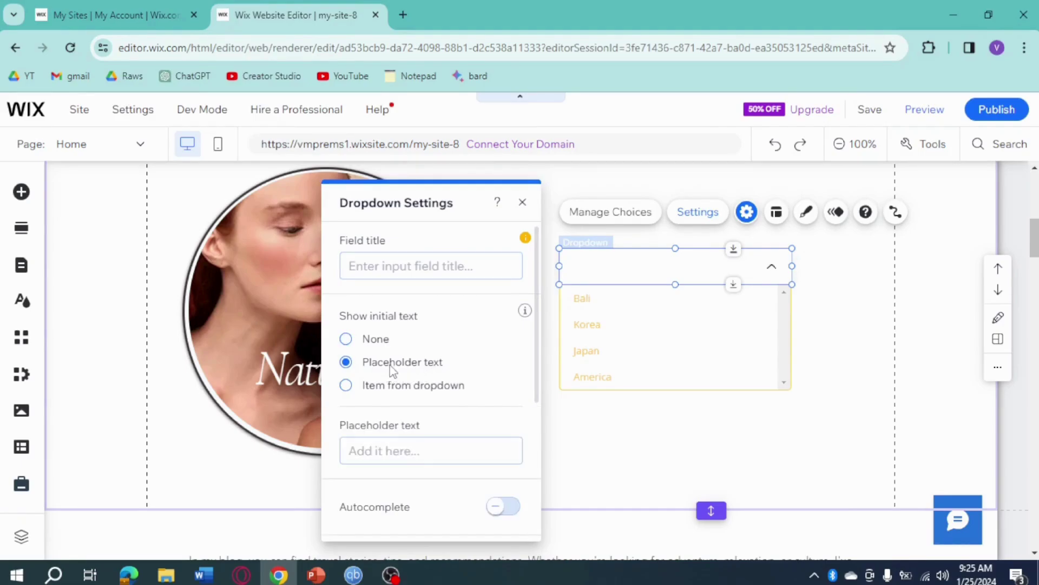
click(421, 458)
text(Choos)
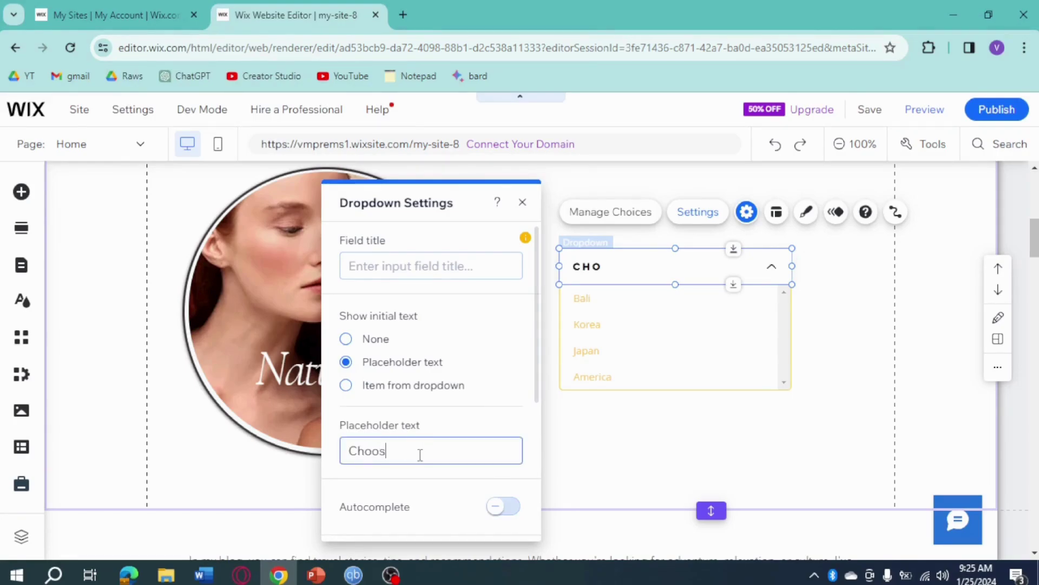
text(e here)
- Set the dropdown's field title to "What is your next destination"
click(417, 262)
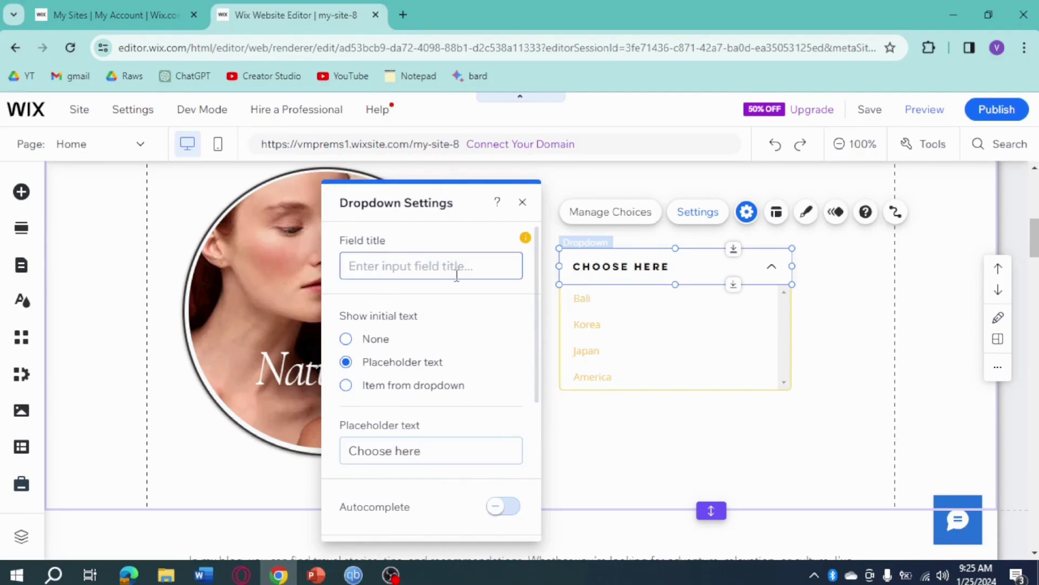
text(Wh)
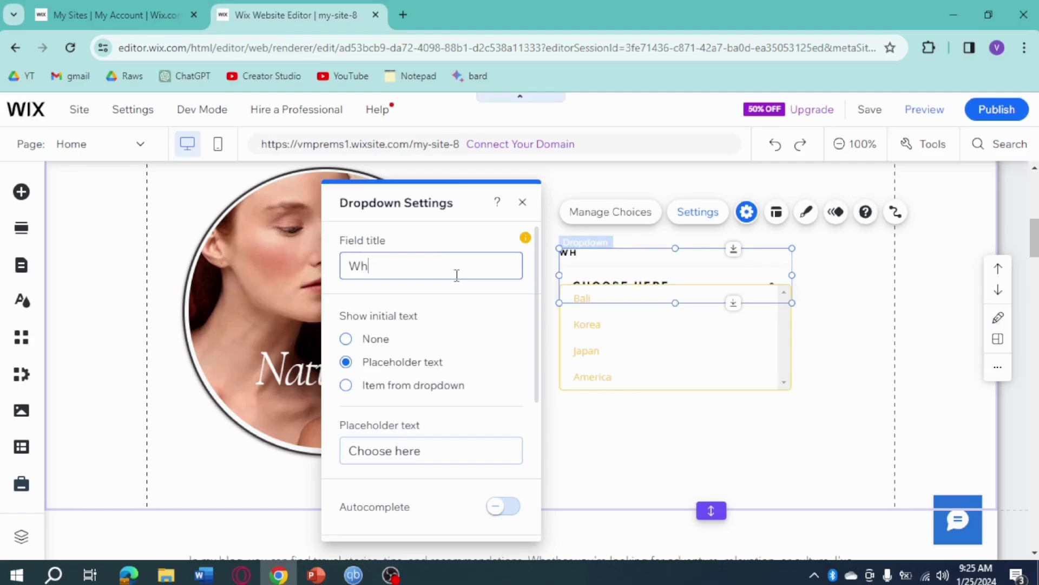
text(at is you)
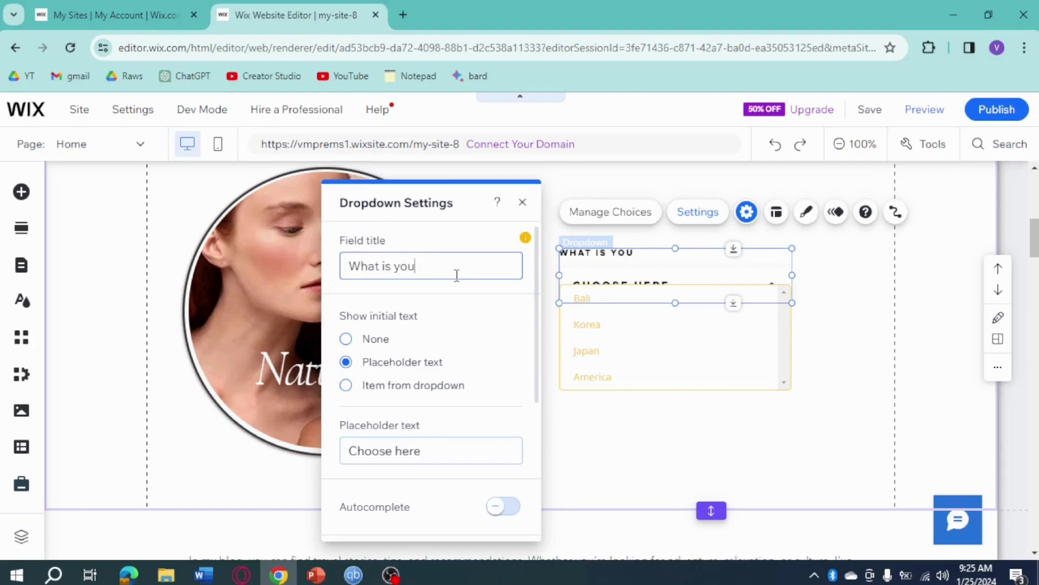
text(r next destinat)
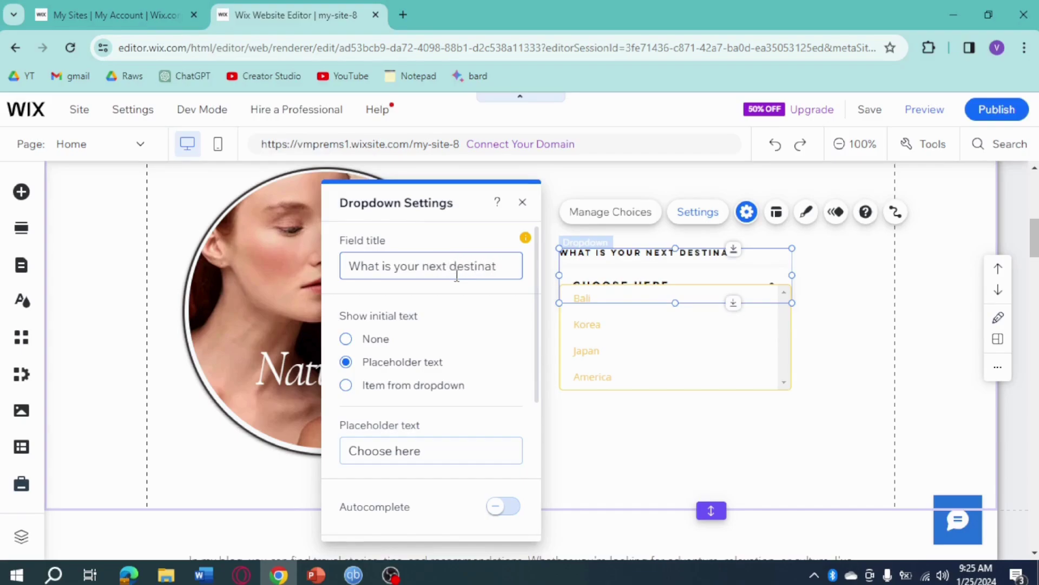
text(ion)
scroll(436, 422, down, 3)
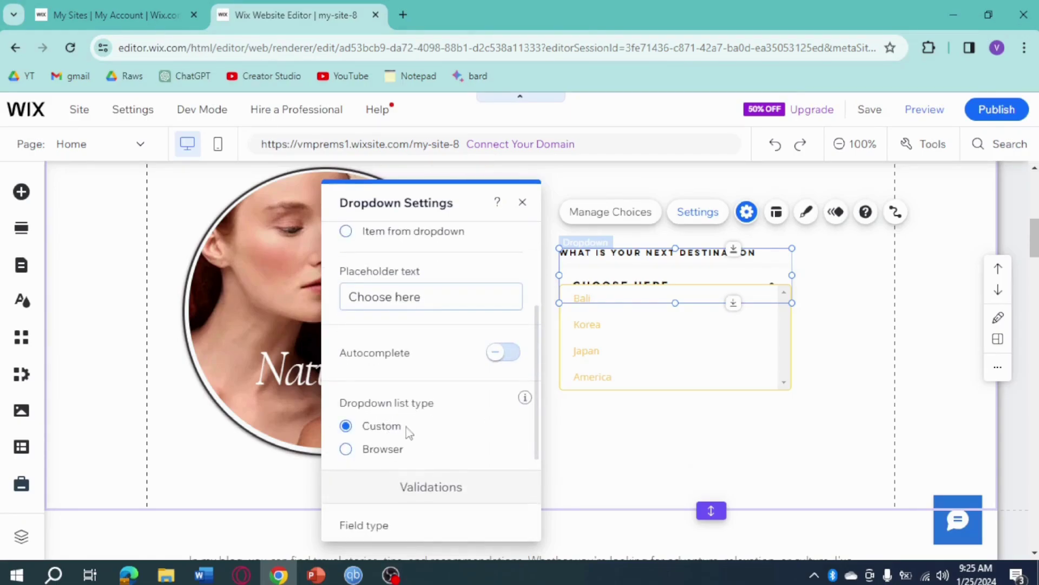
- Make the dropdown a required field in its validation settings
scroll(406, 435, down, 3)
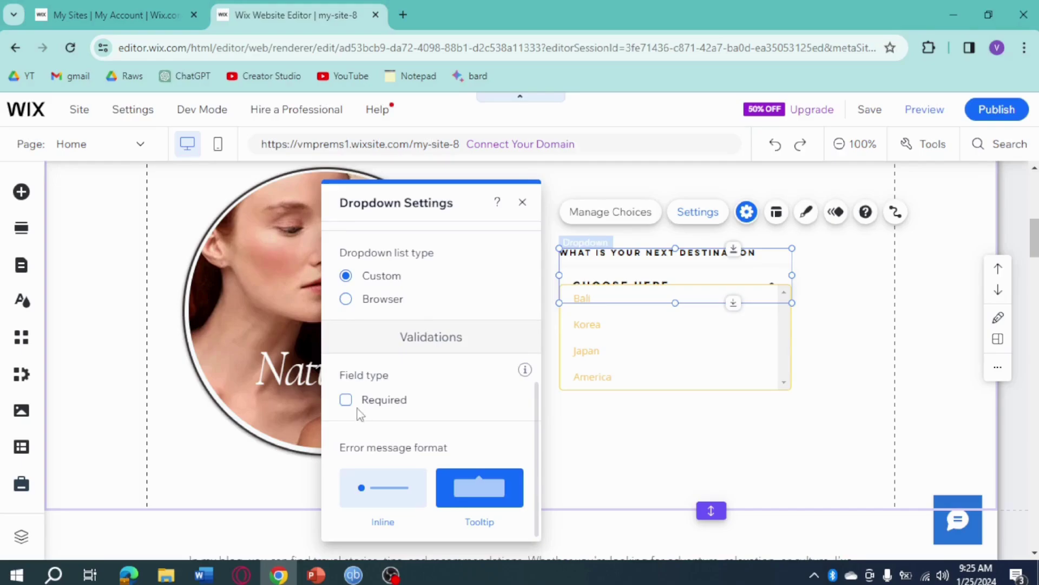
click(347, 400)
- Set the dropdown layout's placeholder and item indent to 13 px and the dropdown item spacing to 21 px
click(780, 216)
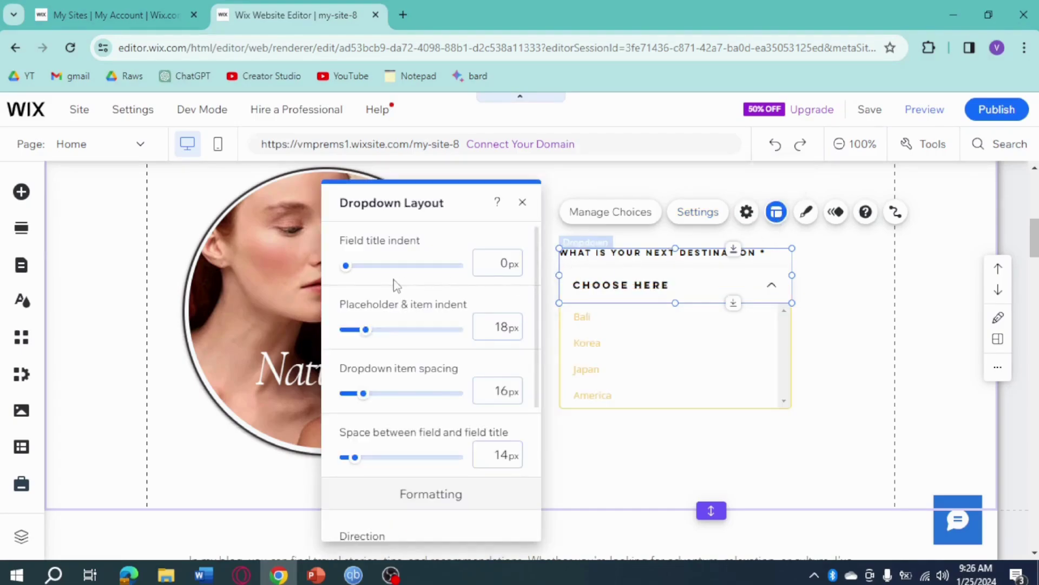
drag(358, 269, 334, 267)
drag(360, 331, 358, 337)
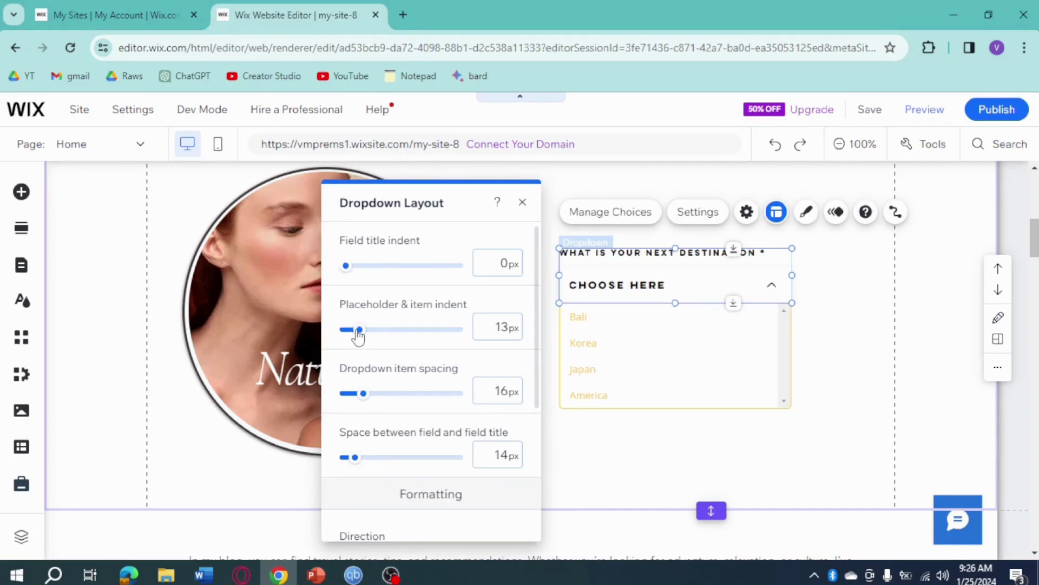
scroll(393, 406, down, 1)
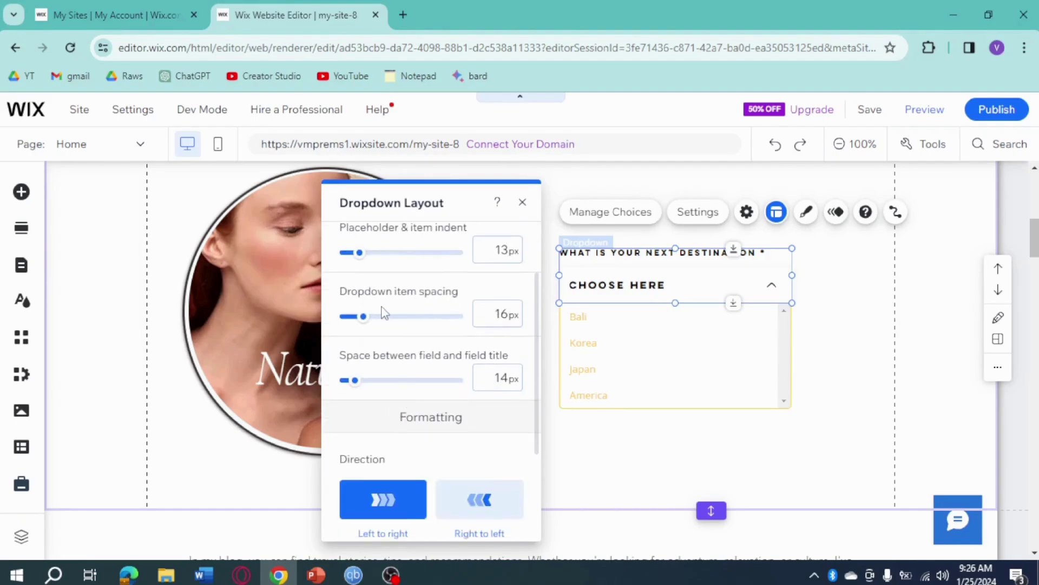
drag(363, 317, 365, 343)
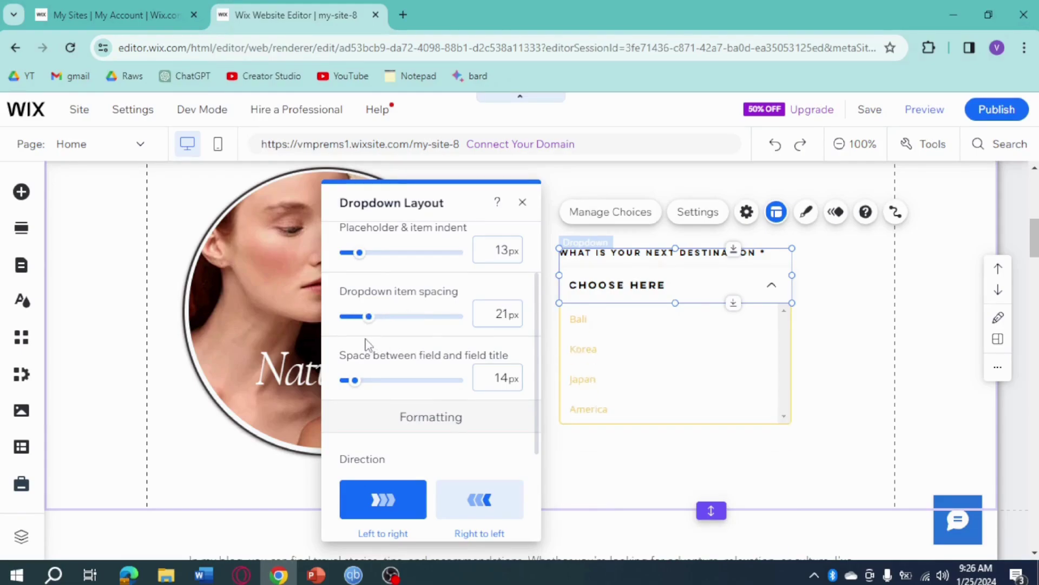
- Keep the dropdown's text direction left to right, center its alignment, and show the advanced alignment options
scroll(425, 425, down, 2)
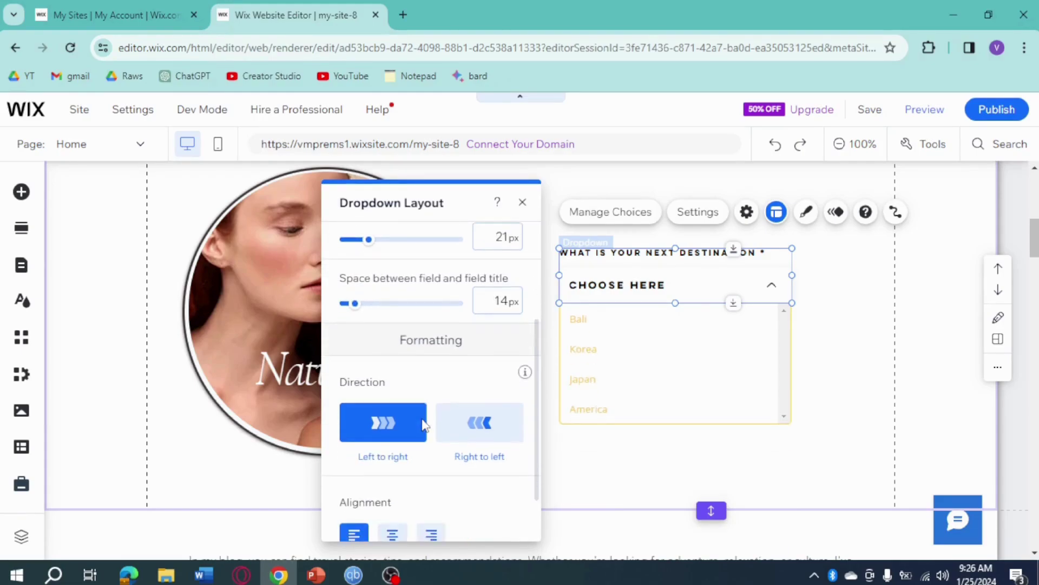
click(480, 419)
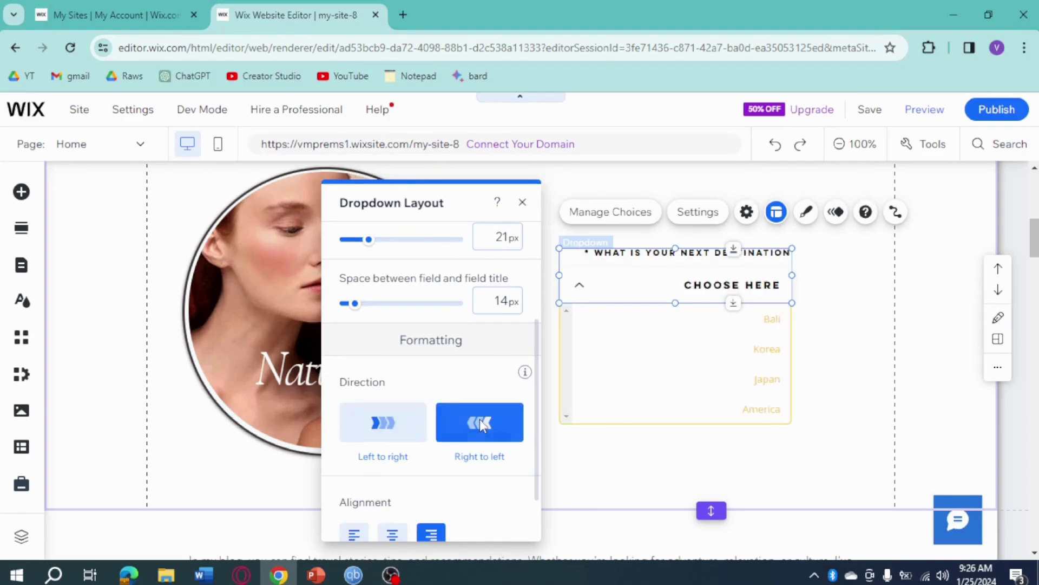
click(382, 424)
scroll(404, 423, down, 2)
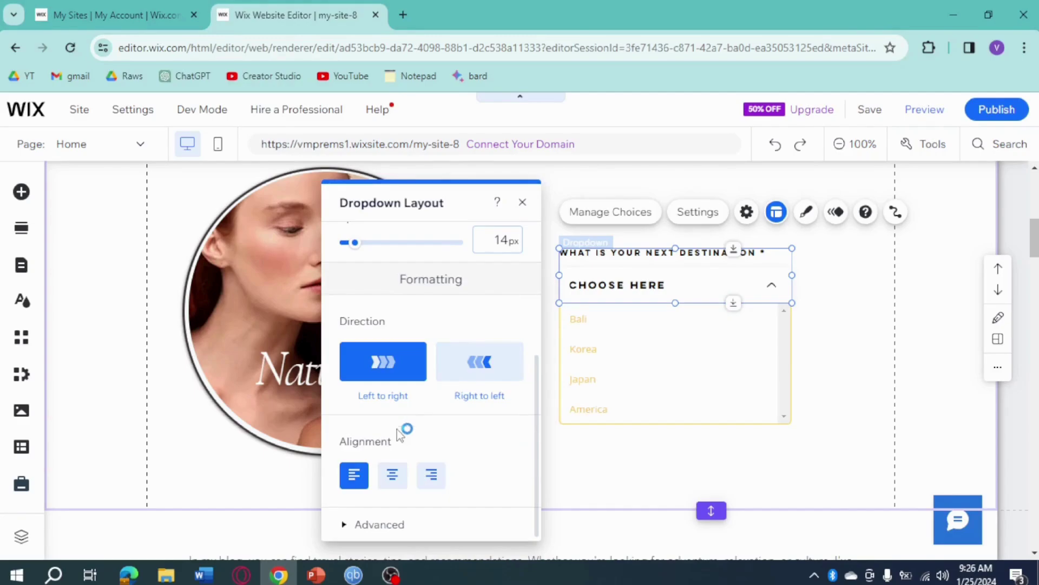
click(395, 476)
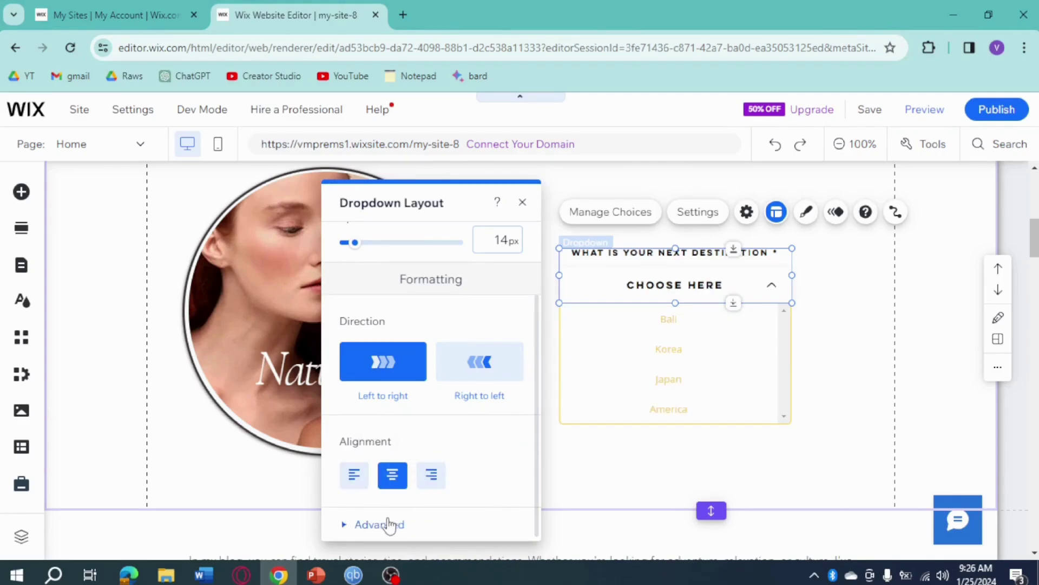
click(352, 526)
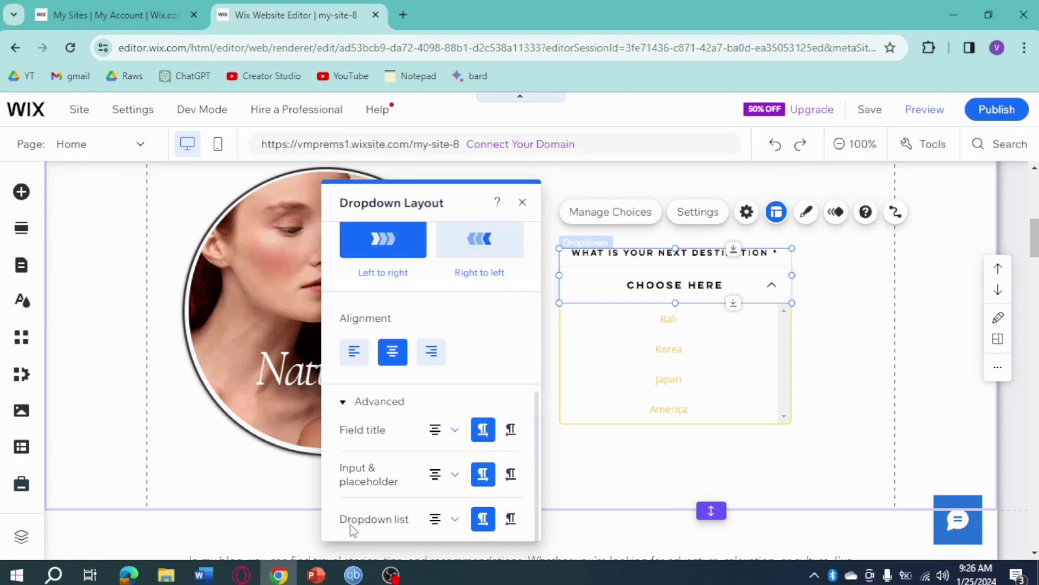
click(445, 445)
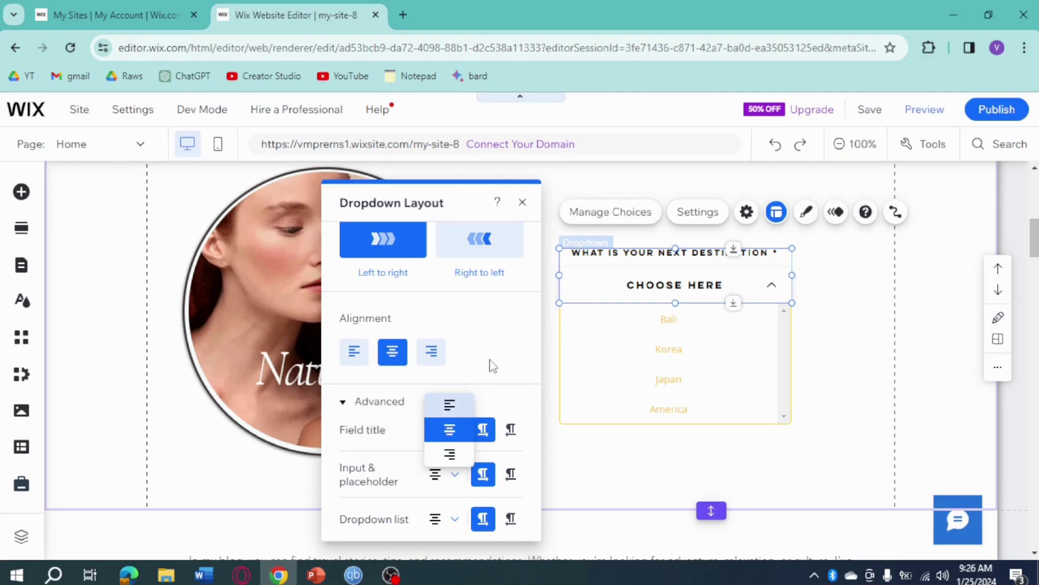
click(809, 217)
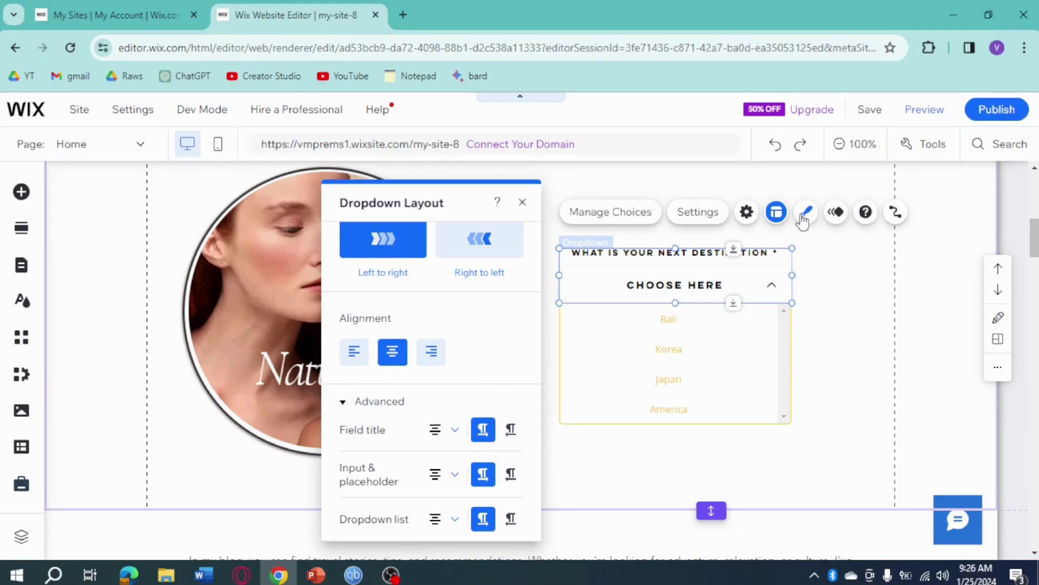
- Customize the dropdown's input field design by setting its icon color to the theme blue #2573DA
click(804, 218)
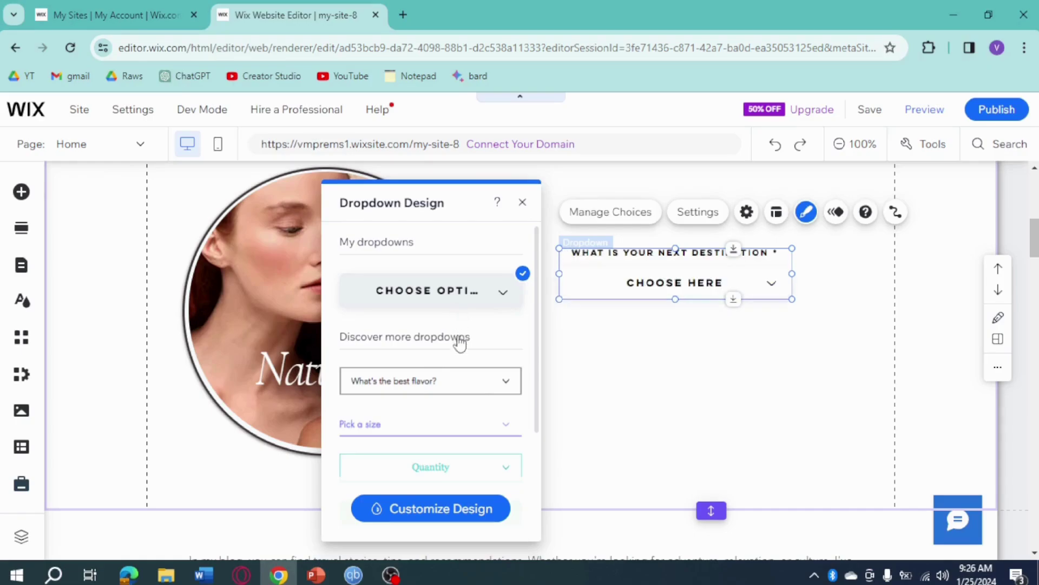
click(434, 509)
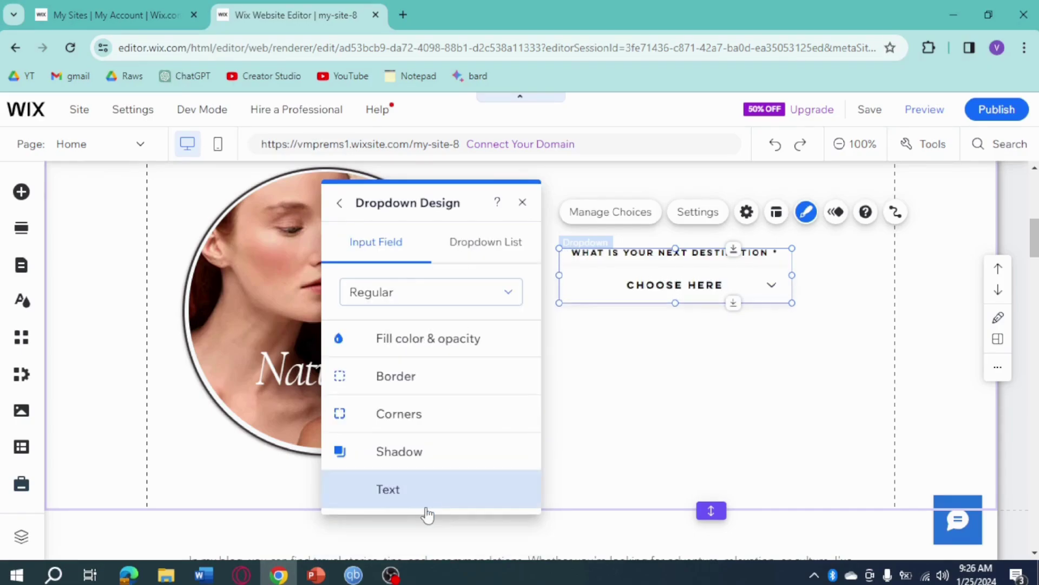
click(425, 341)
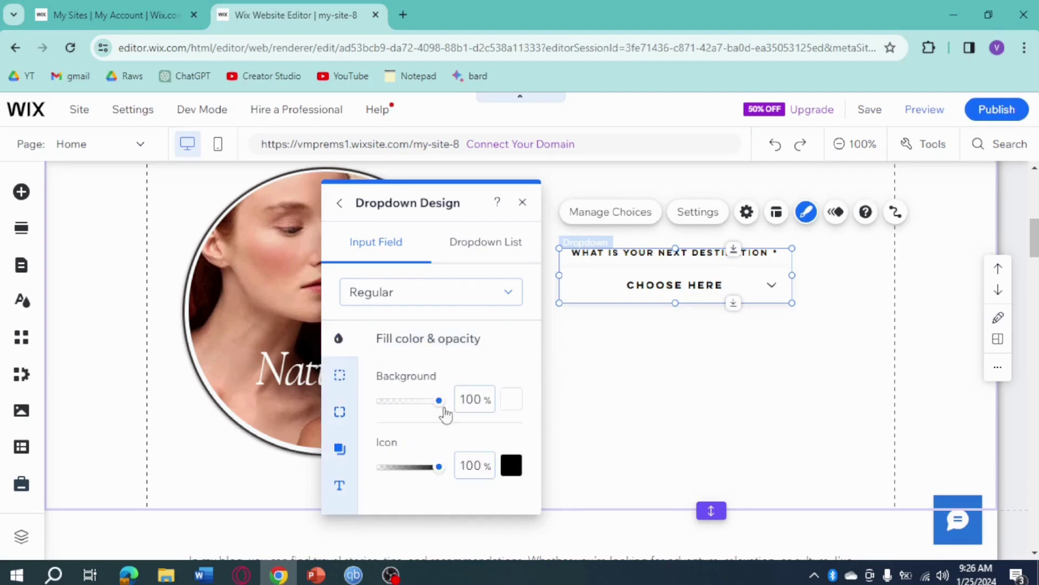
click(512, 467)
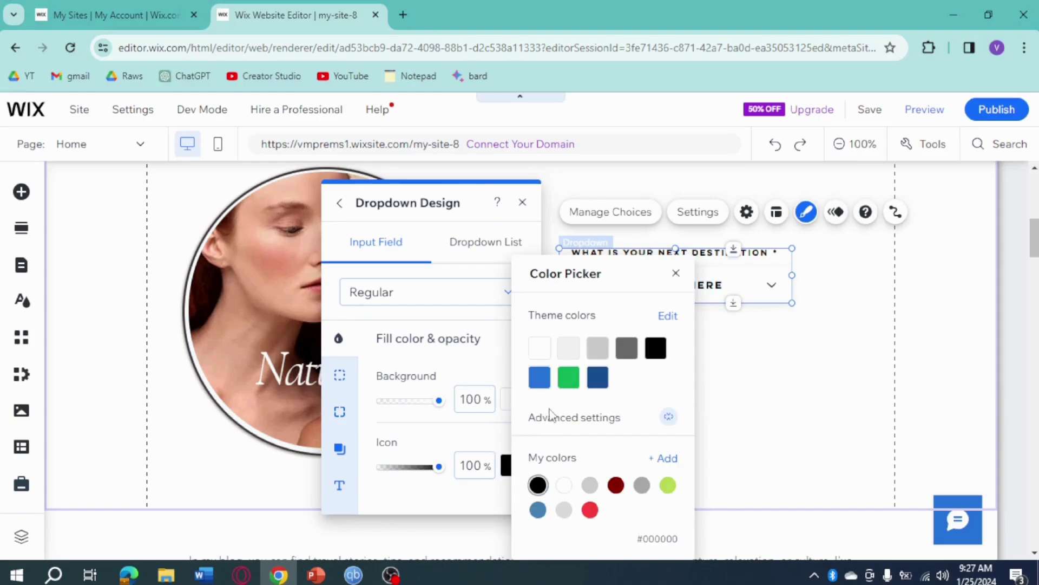
click(540, 381)
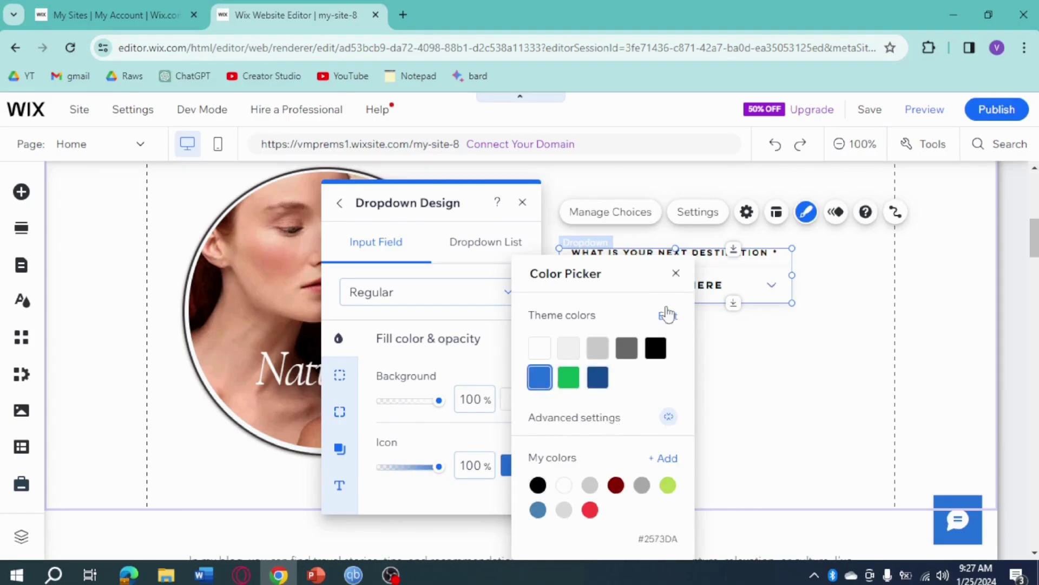
click(676, 273)
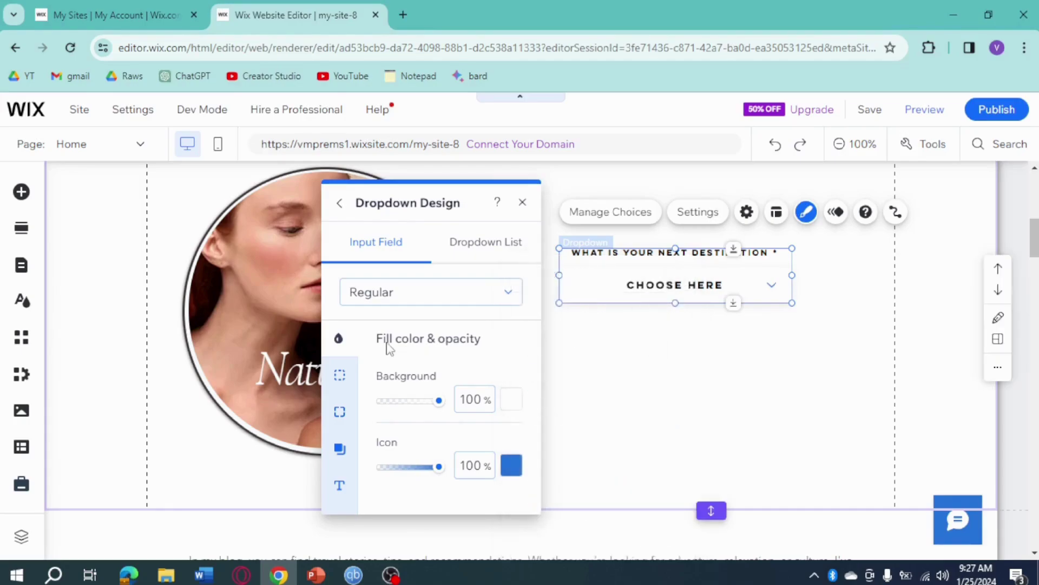
- Apply the Fly in animation to the dropdown and view its customization settings
click(837, 214)
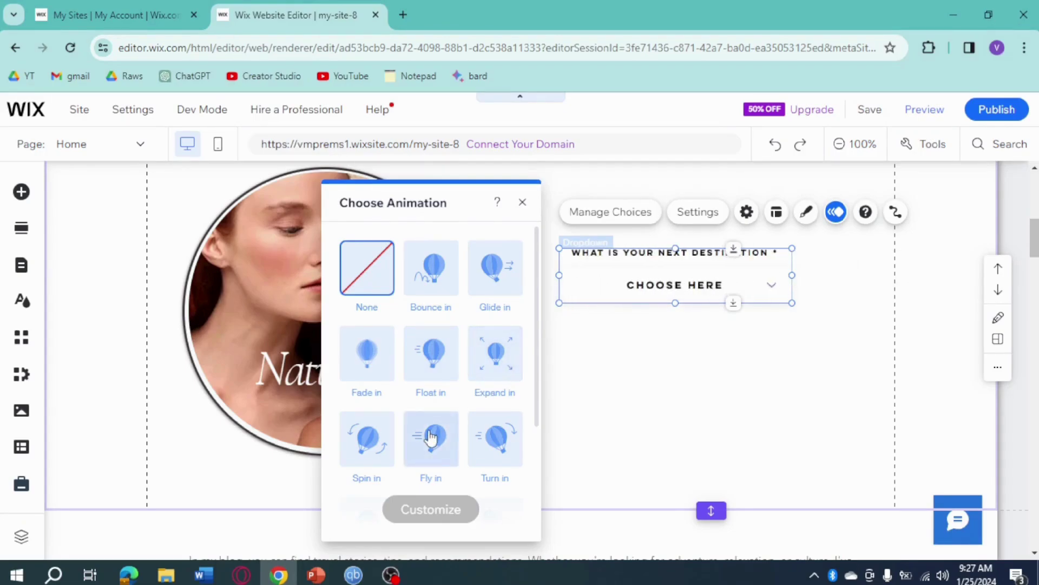
click(432, 460)
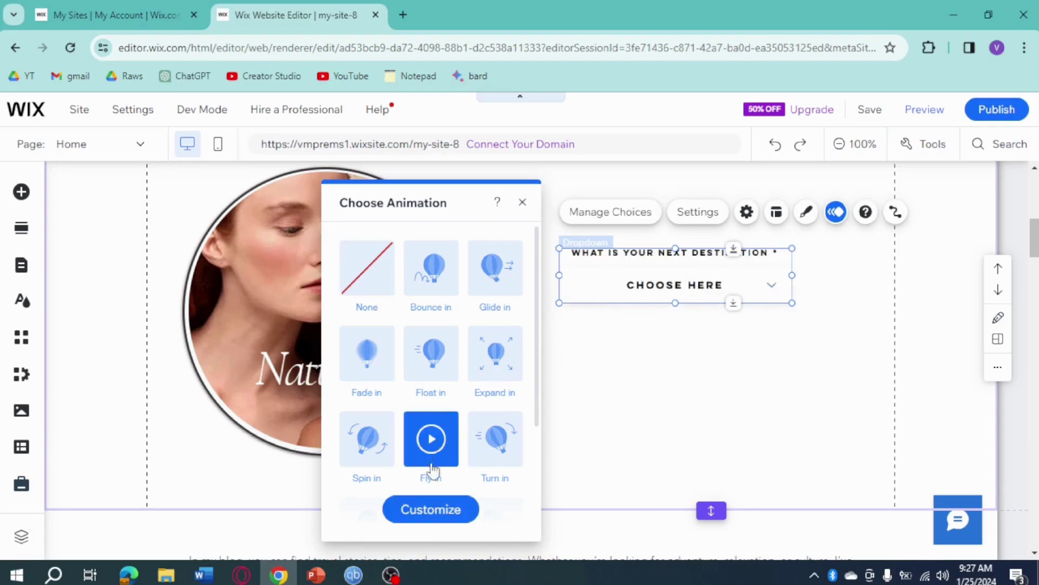
click(452, 512)
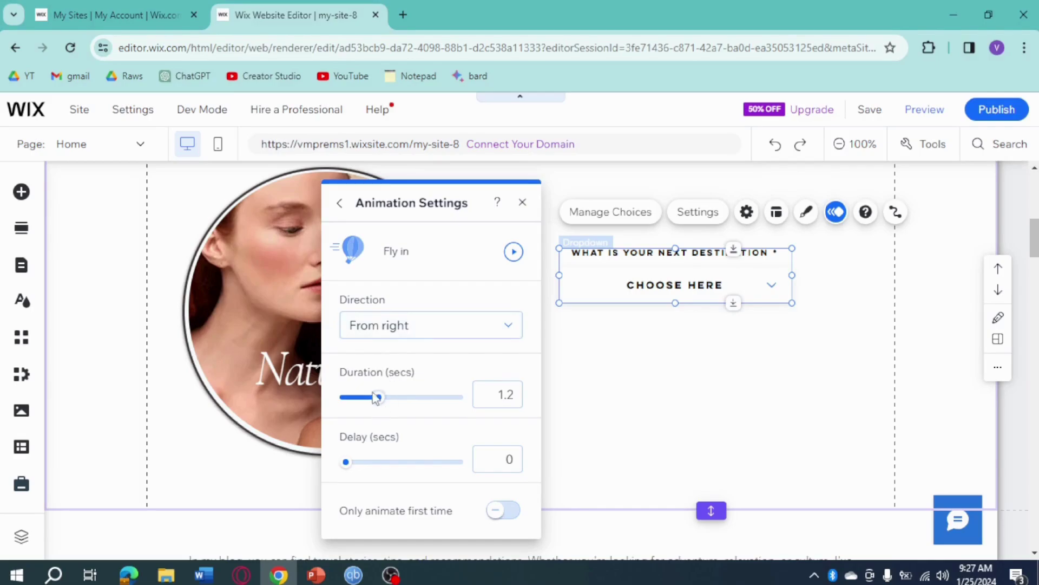
click(523, 205)
- Publish the site and open the live version
mouse_move(998, 111)
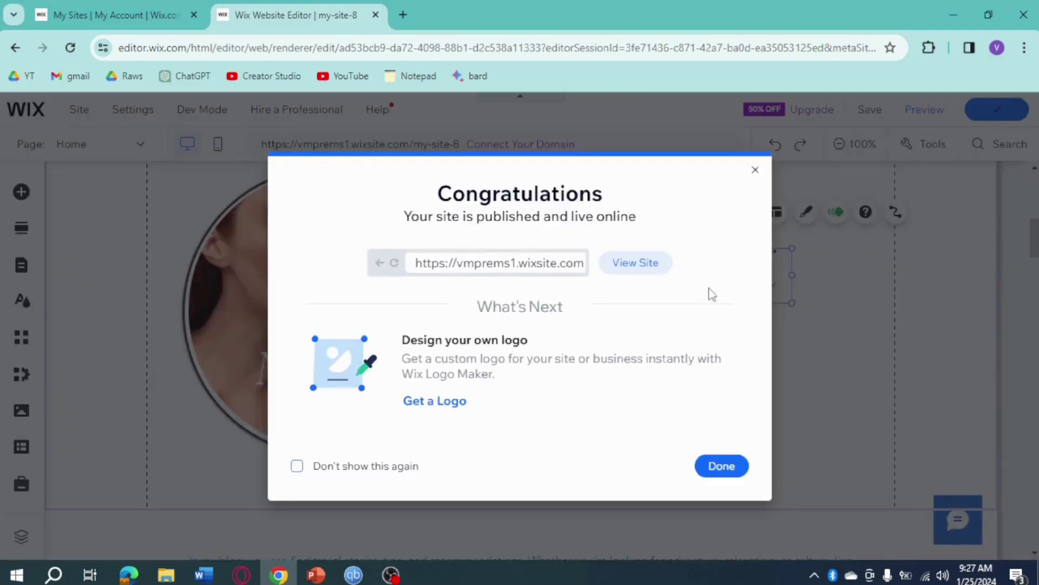
click(648, 275)
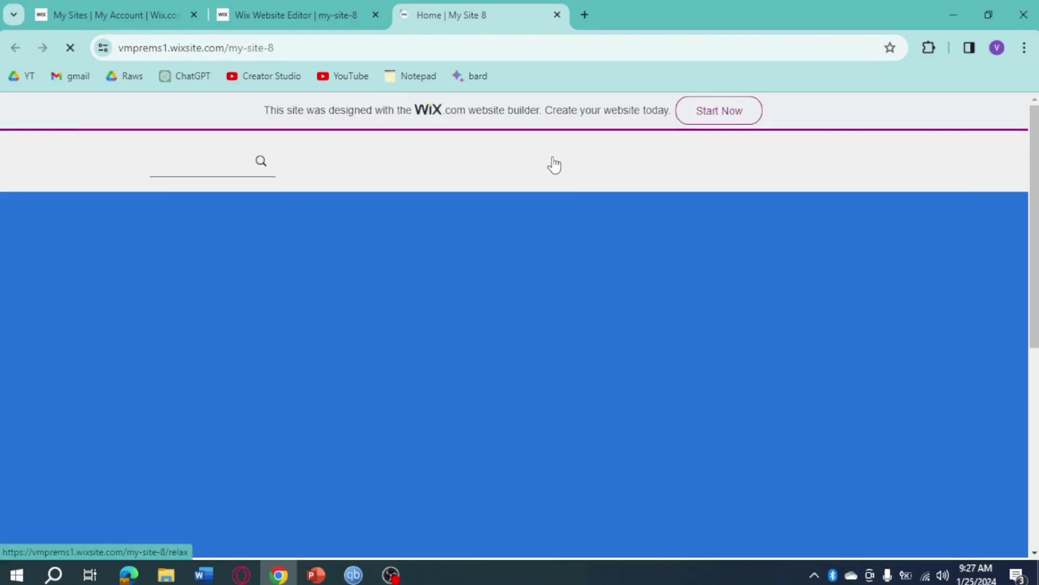
- Test the "What is your next destination" dropdown on the live home page by choosing Korea
scroll(701, 298, down, 5)
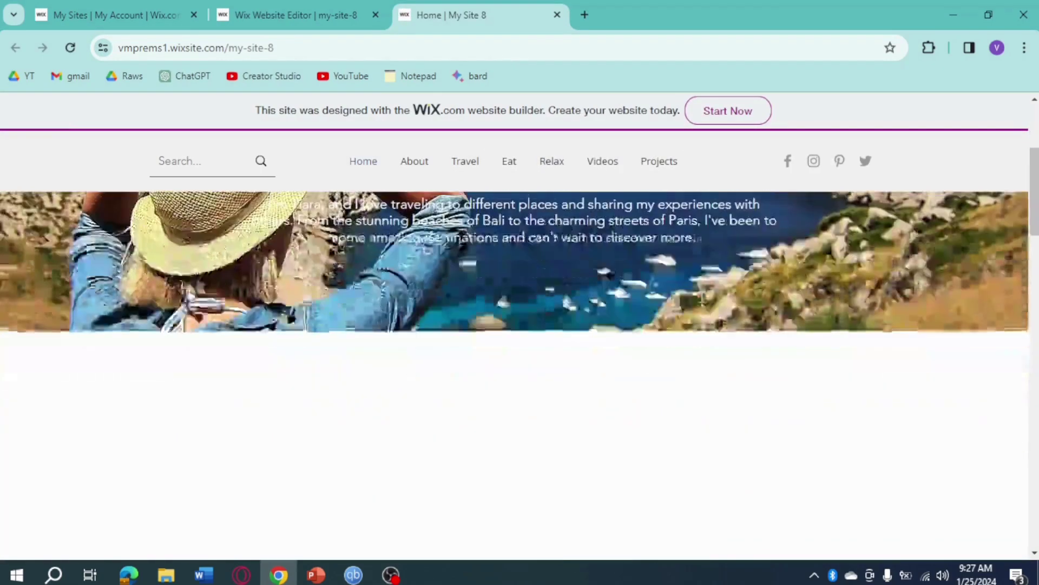
scroll(703, 300, down, 2)
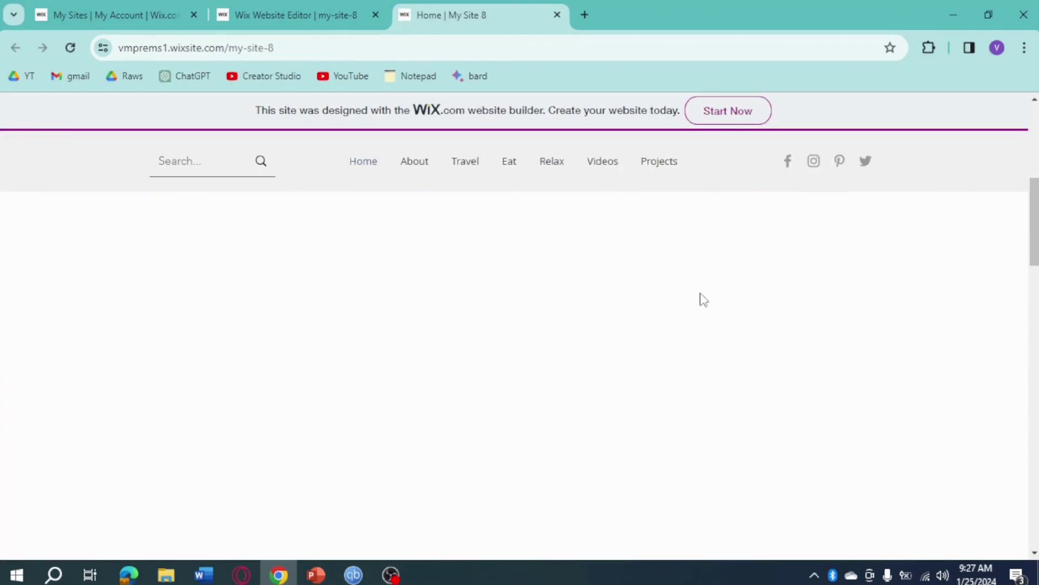
scroll(708, 290, up, 3)
scroll(708, 289, down, 7)
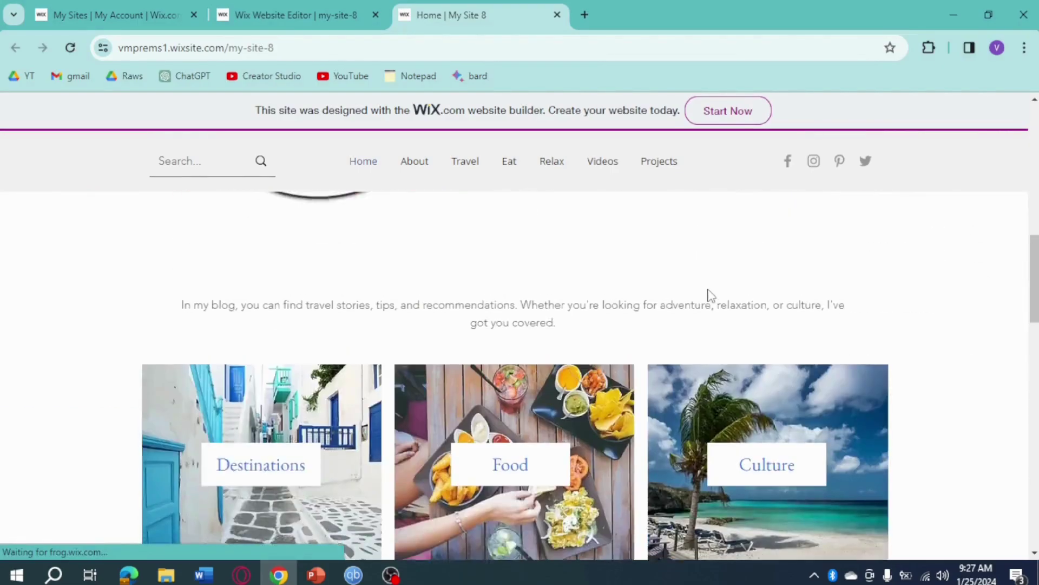
scroll(708, 289, up, 3)
scroll(712, 295, up, 1)
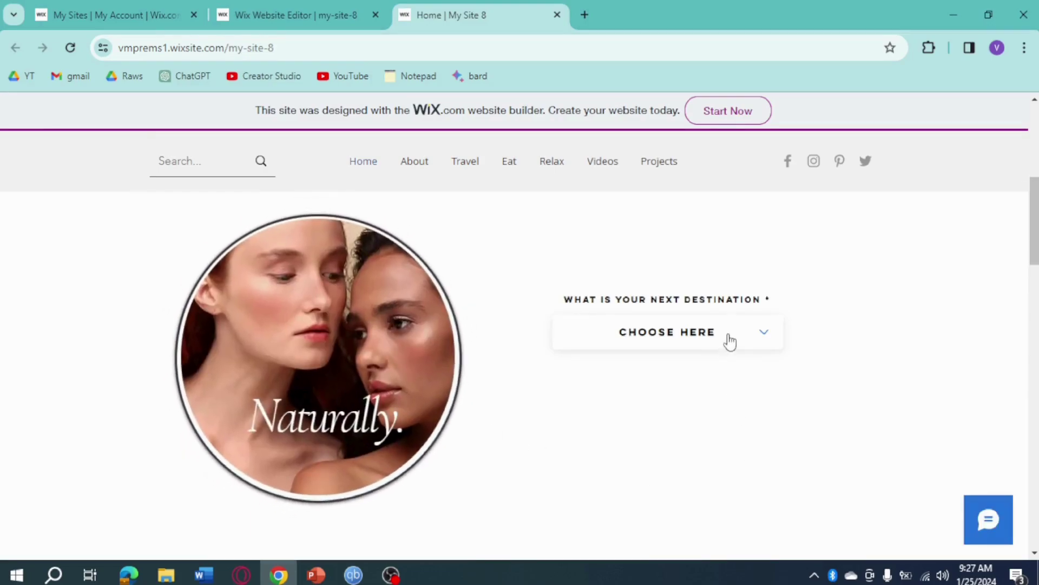
click(747, 334)
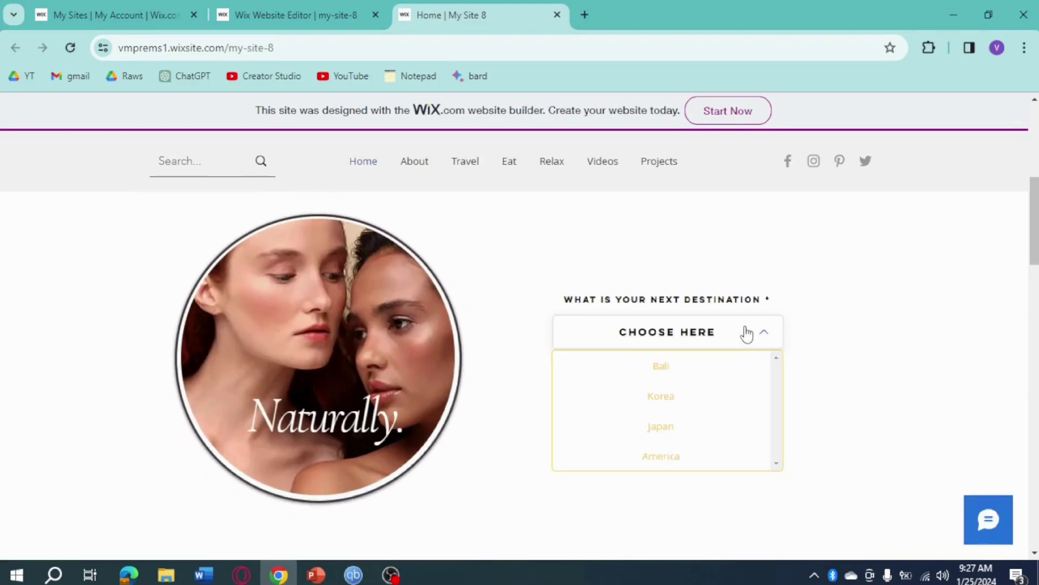
click(684, 398)
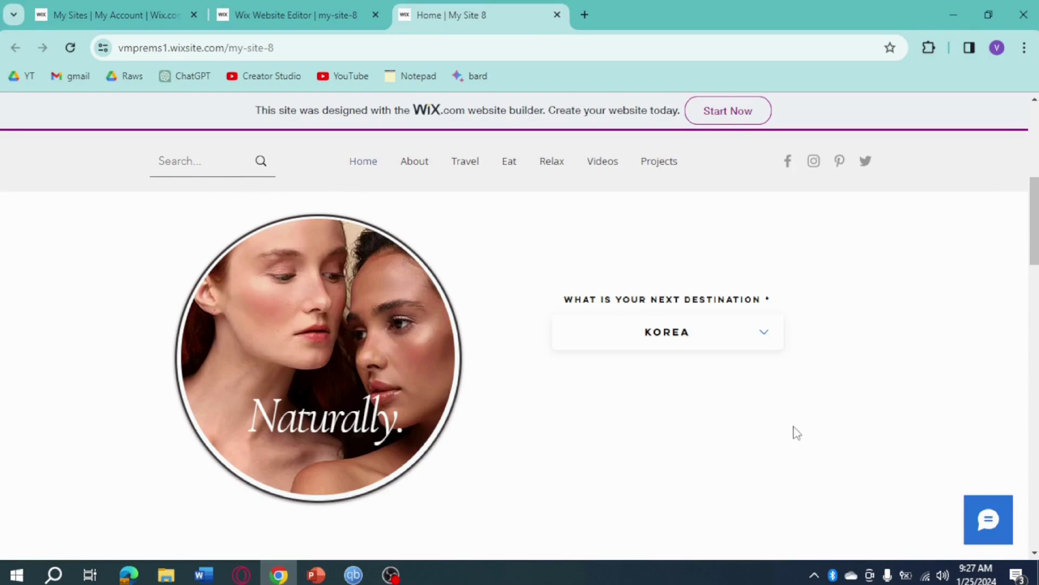